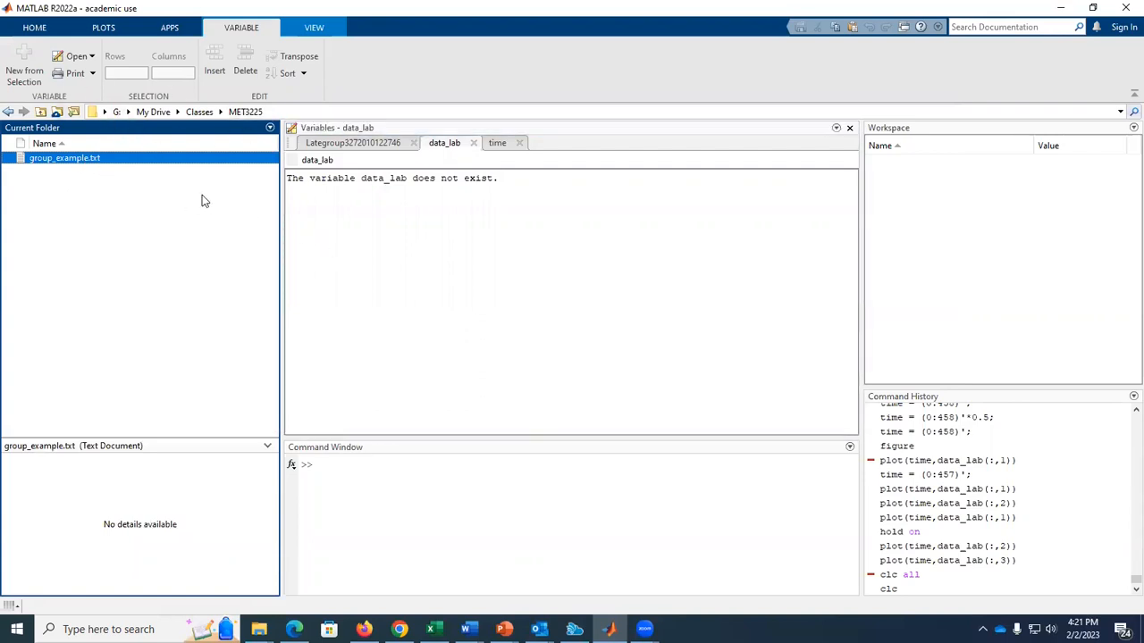
Open group_example.txt from the current folder outside MATLAB to view its raw text.
right_click(152, 165)
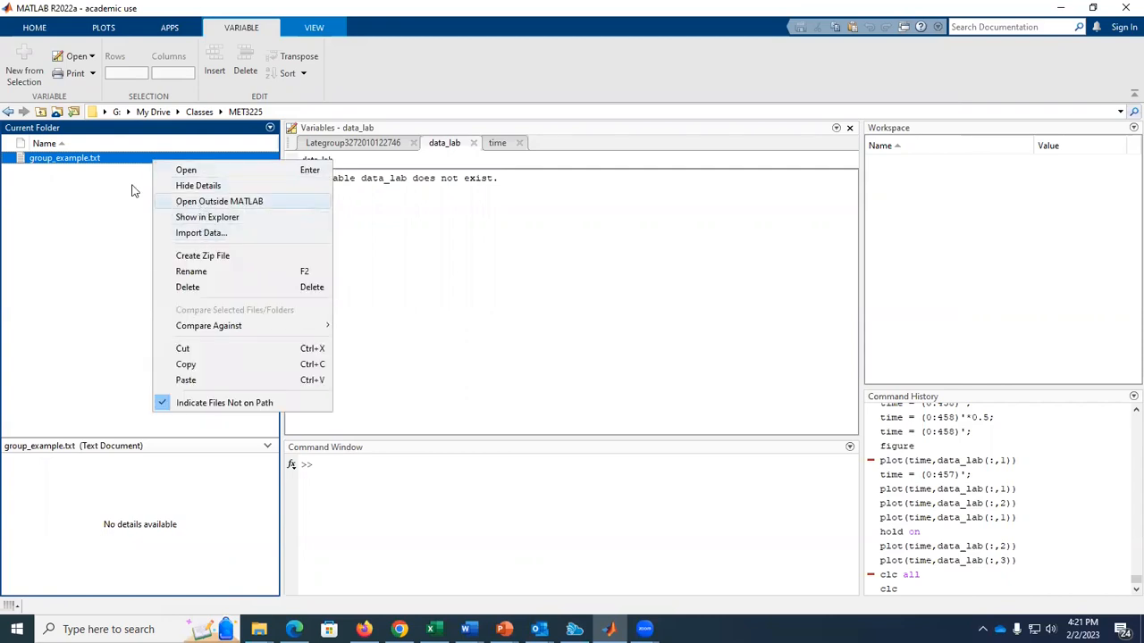
click(75, 161)
right_click(75, 161)
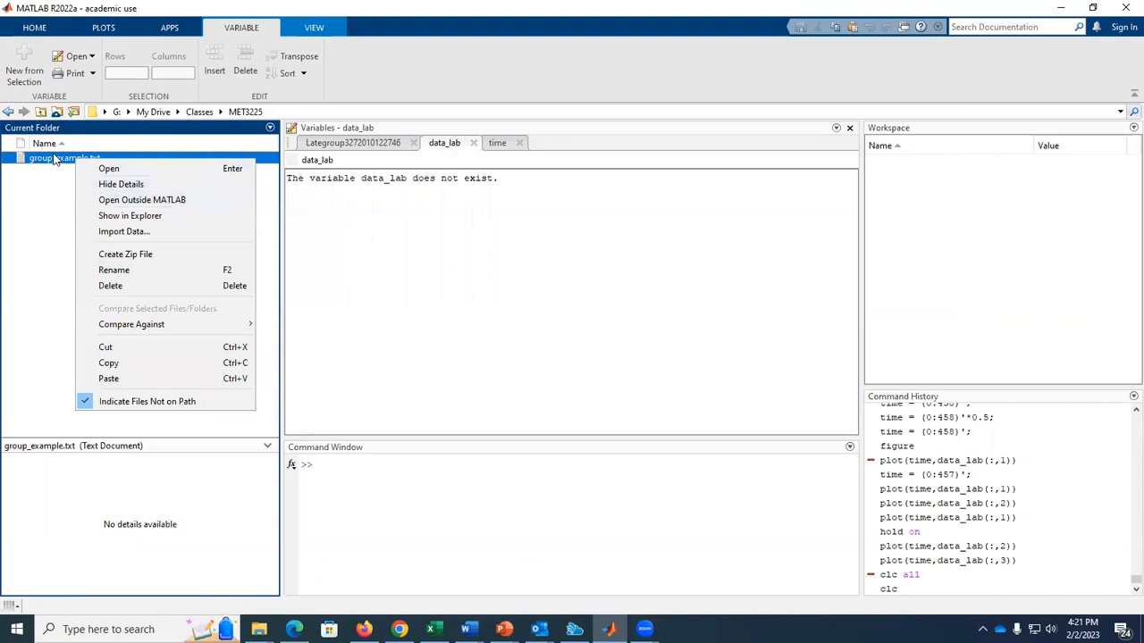
click(161, 200)
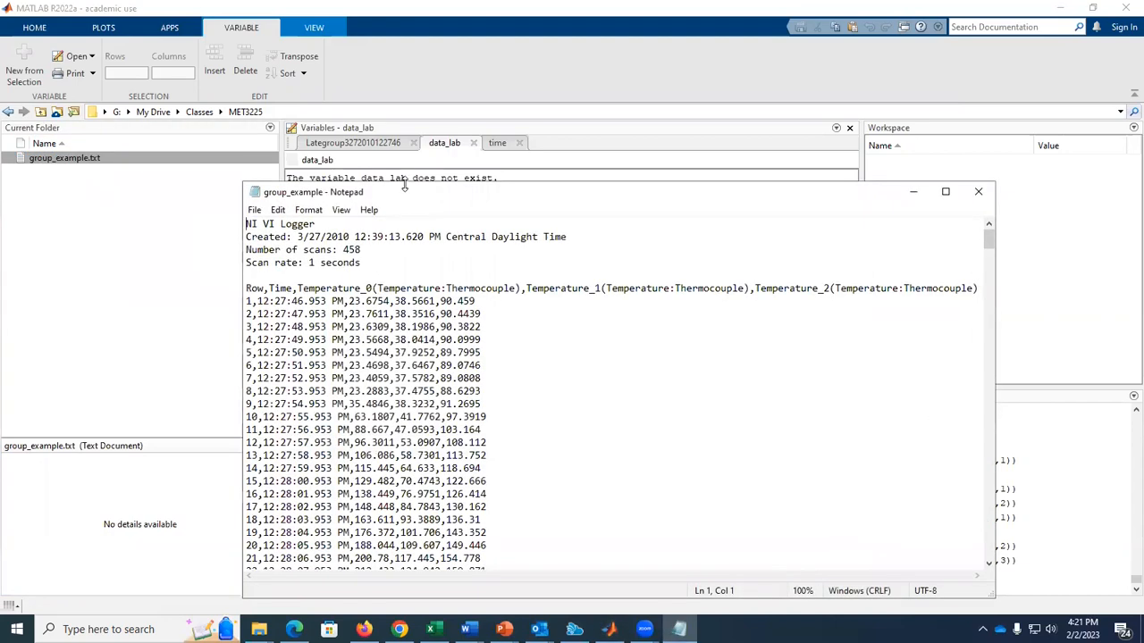
Examine the header lines above the logged temperature data in group_example.txt.
drag(404, 185, 399, 67)
drag(246, 107, 366, 153)
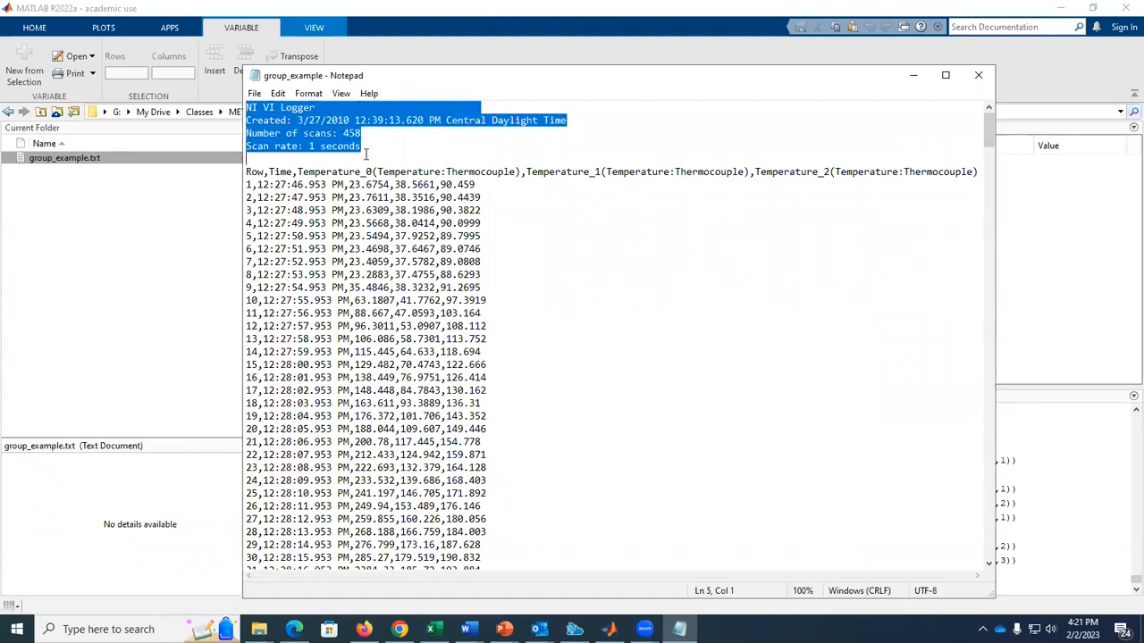
click(248, 107)
key(End)
key(shift+Home)
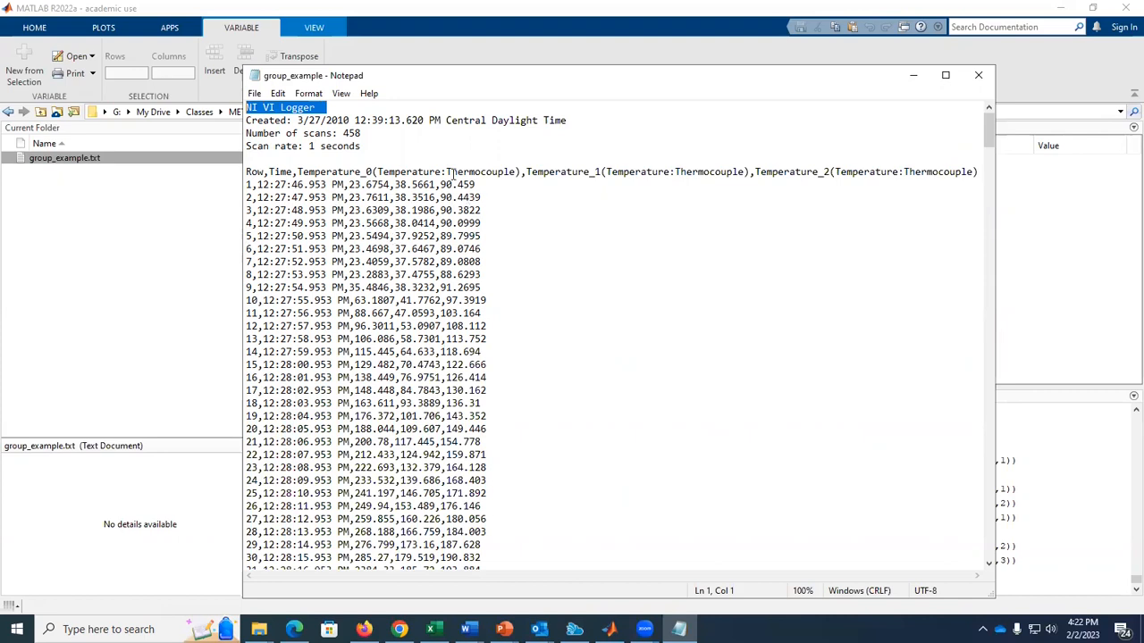
Return to MATLAB and import the data of group_example.txt into the workspace with output type Table.
click(147, 201)
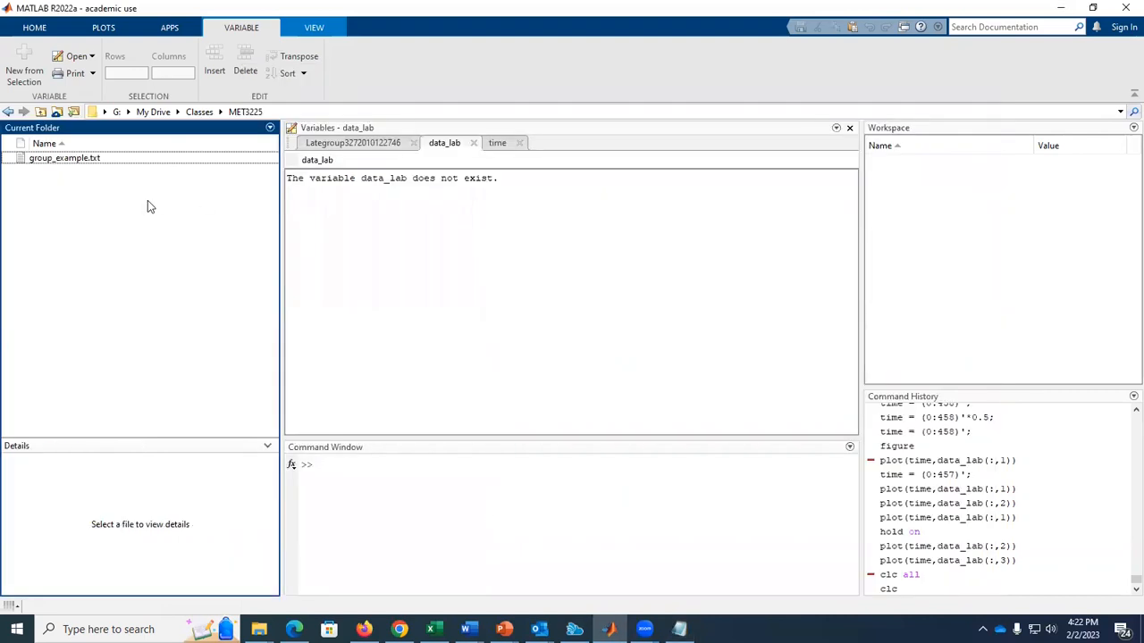
right_click(86, 163)
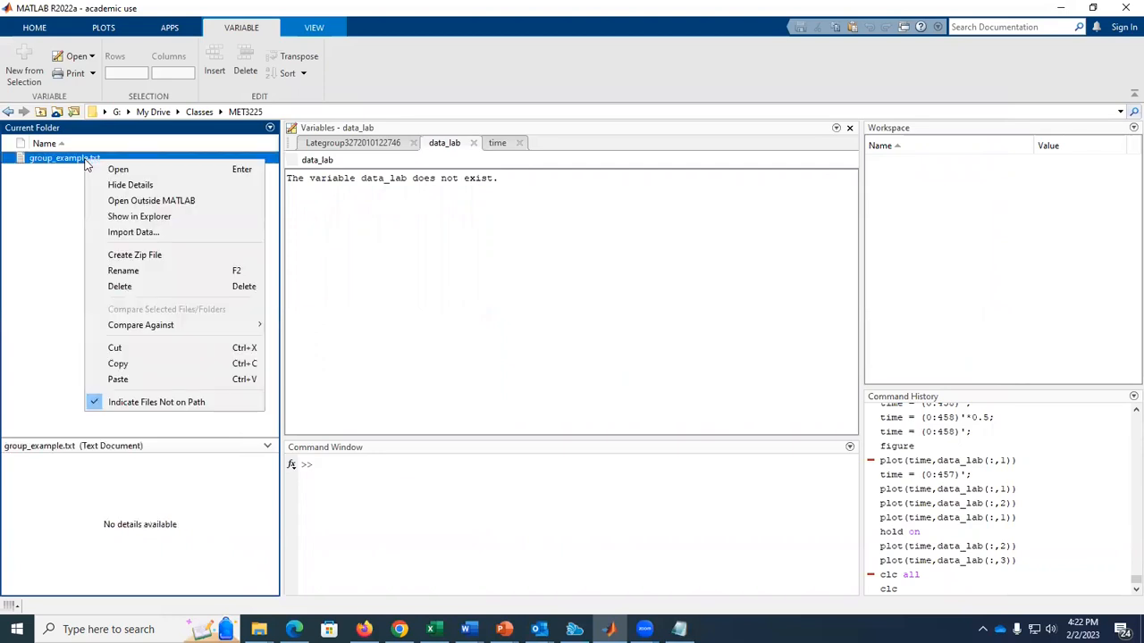
click(141, 233)
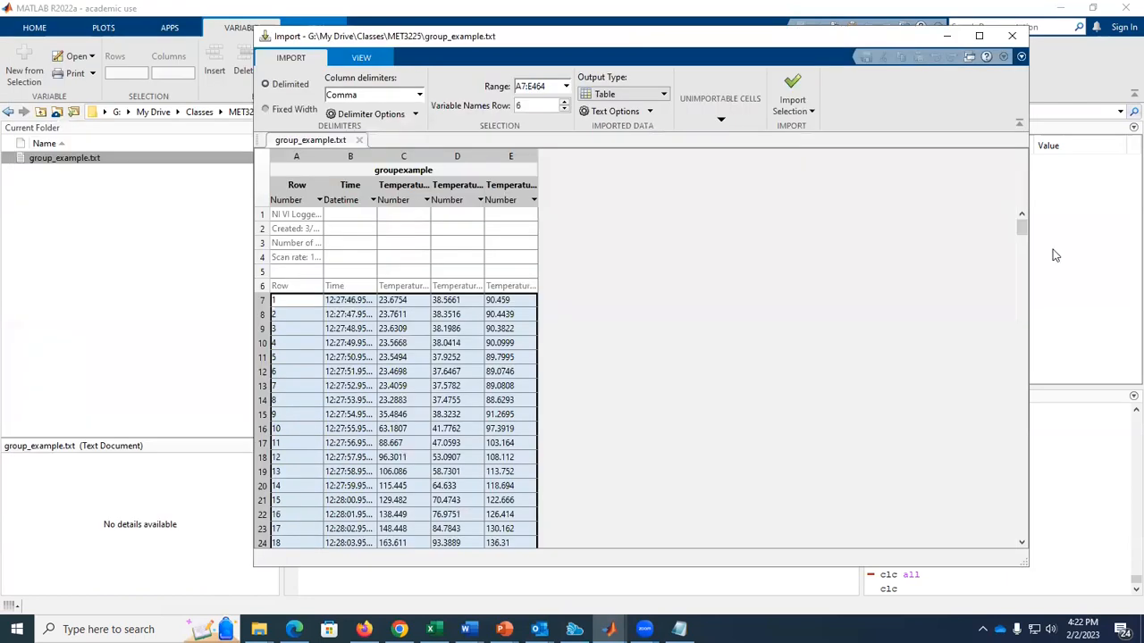
drag(1022, 227, 1030, 193)
drag(453, 45, 345, 56)
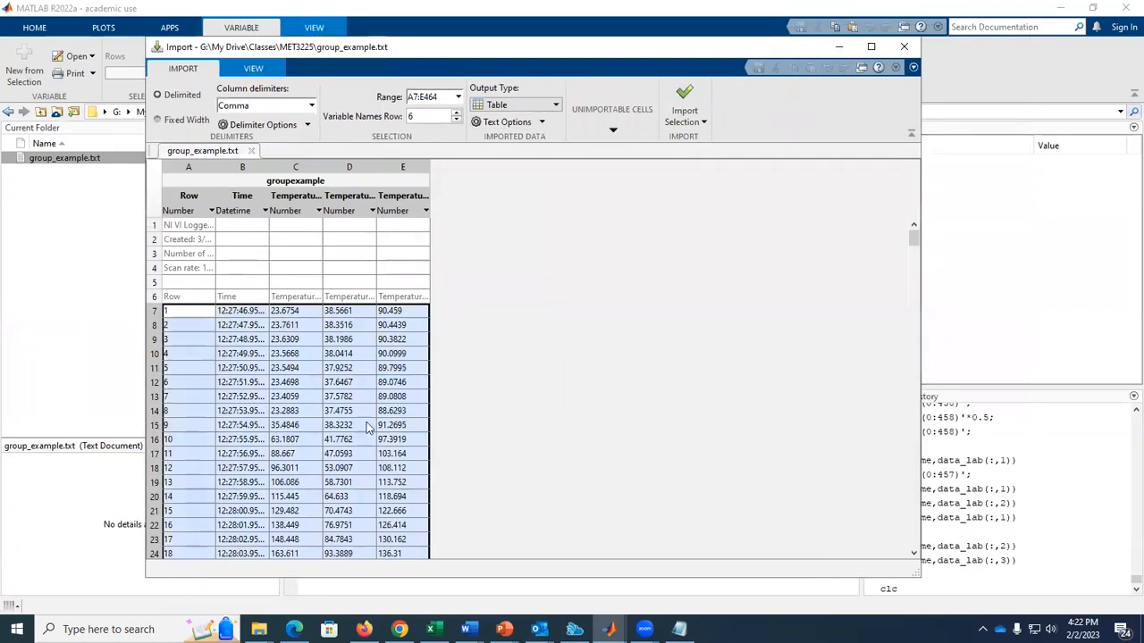
click(506, 100)
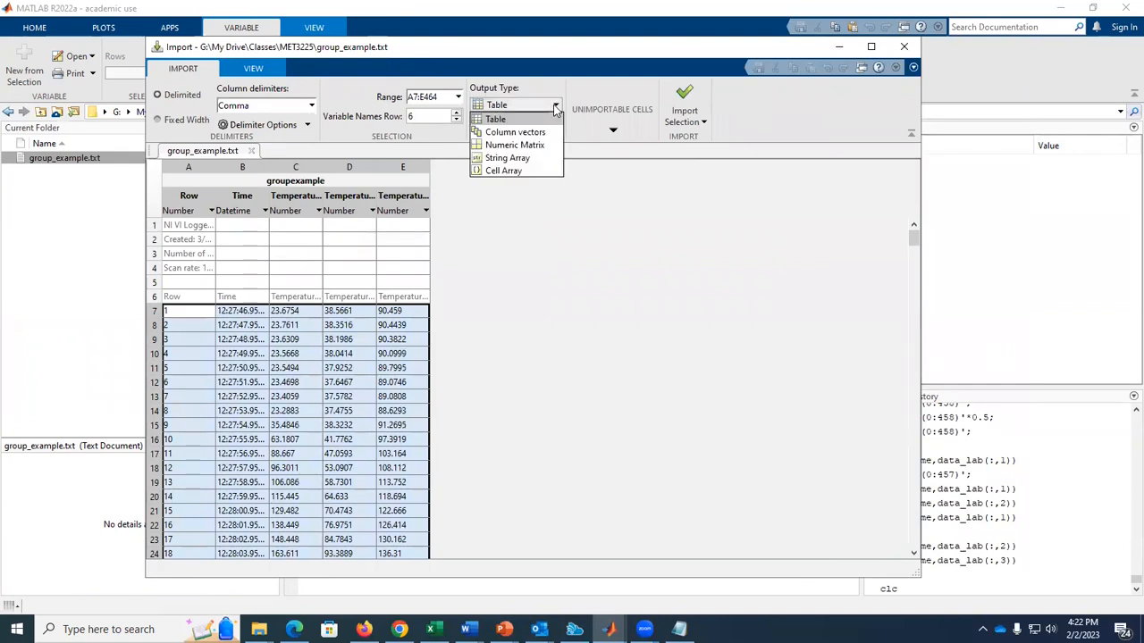
click(499, 122)
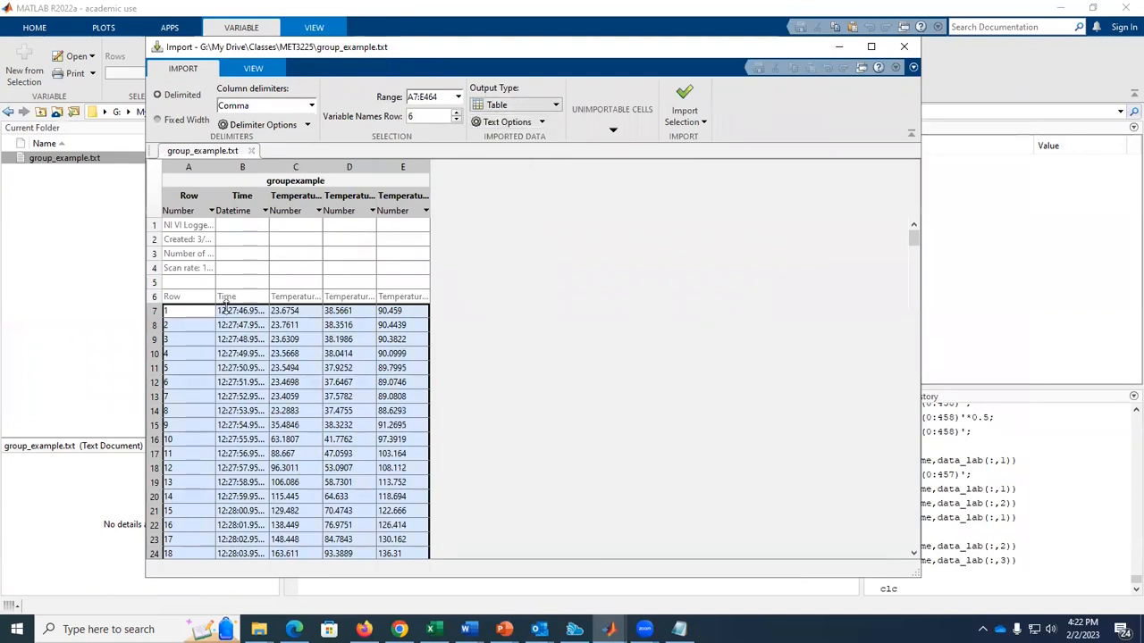
click(685, 99)
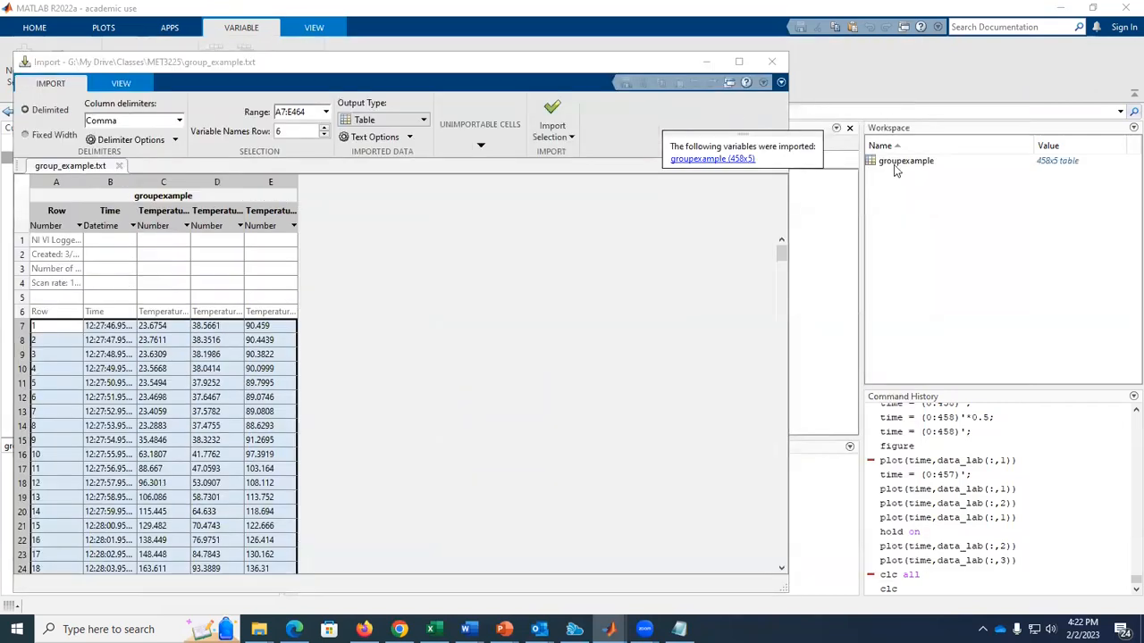
Open the imported groupexample table and inspect its columns, including the Time column.
click(896, 164)
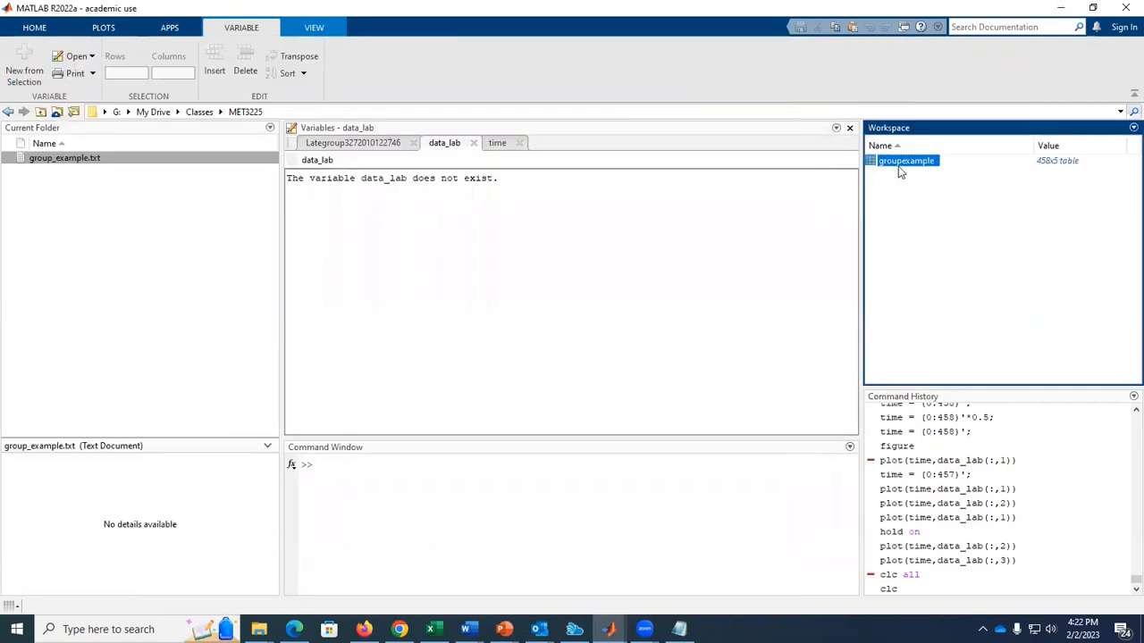
double_click(905, 162)
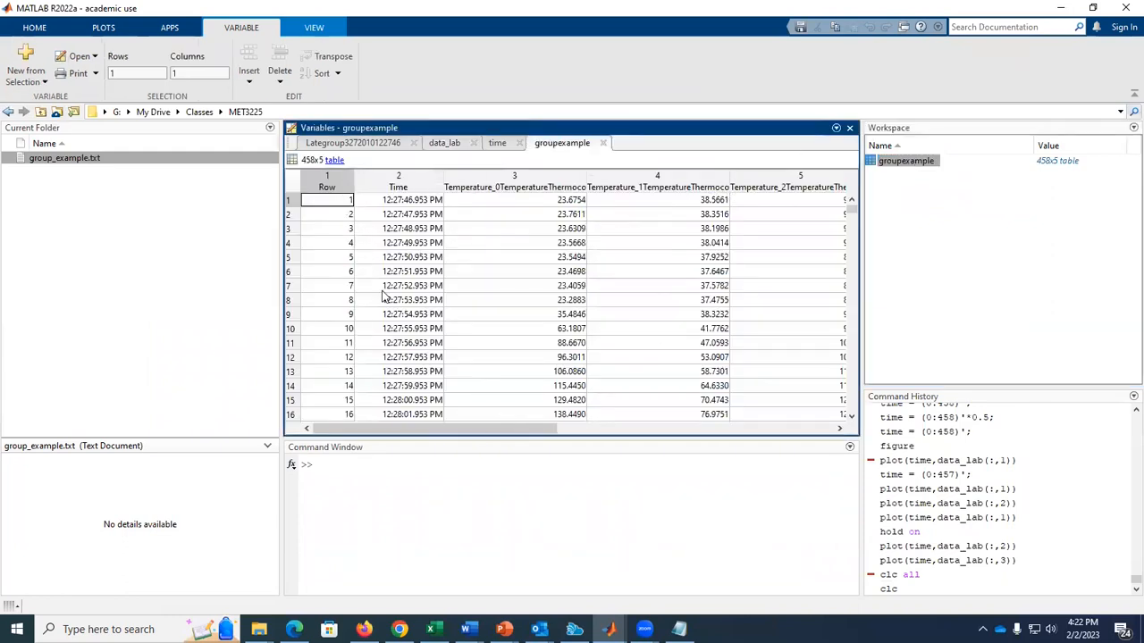
mouse_move(467, 429)
mouse_down()
mouse_move(587, 429)
mouse_move(469, 429)
mouse_up()
click(434, 182)
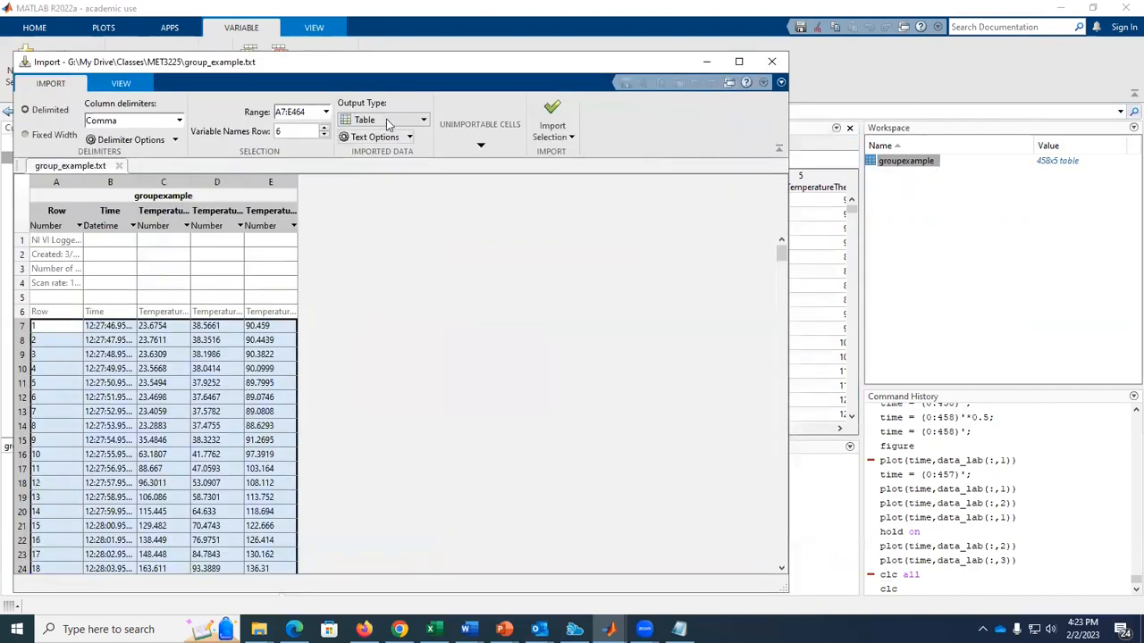
Set the import output type to Numeric Matrix and restrict the selection to the three temperature columns, range C7:E464.
click(387, 122)
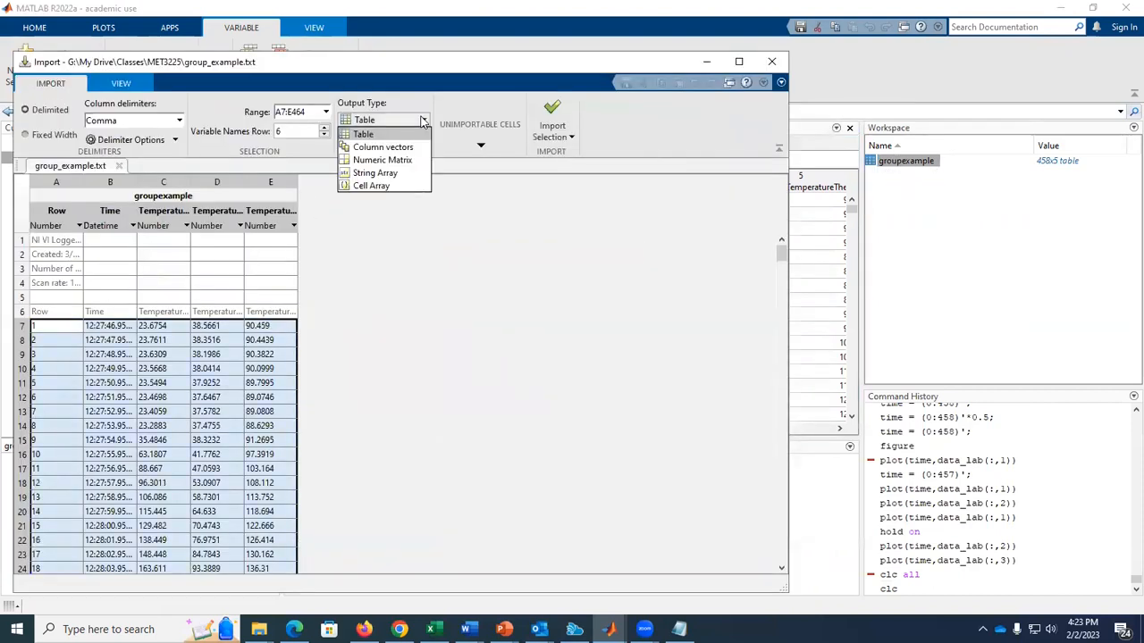
click(366, 162)
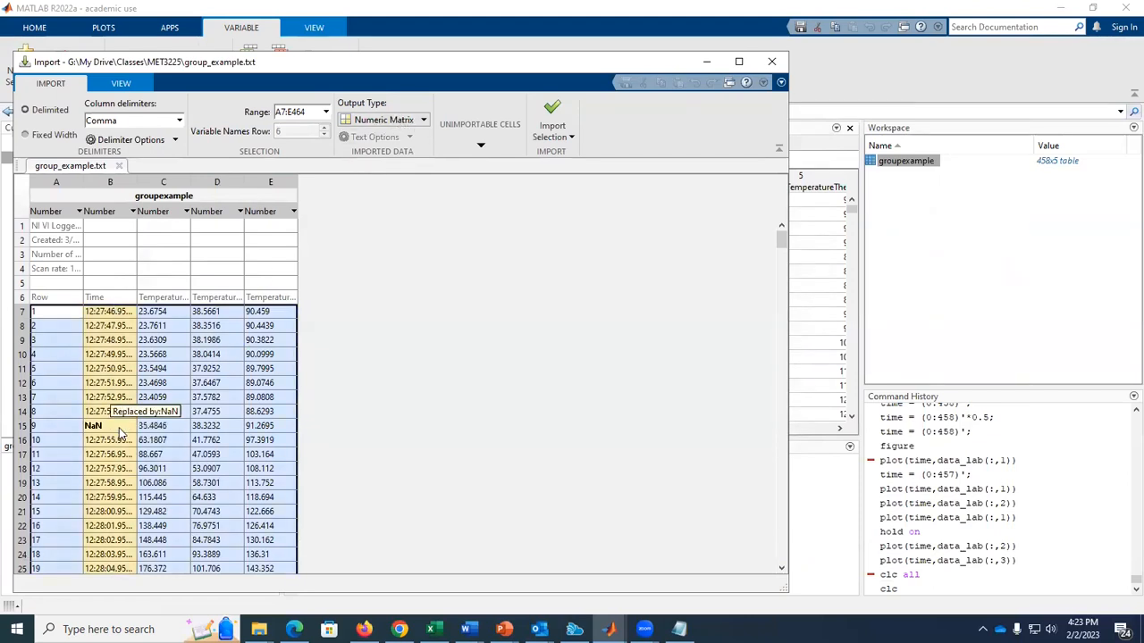
ctrl+click(38, 354)
ctrl+click(132, 346)
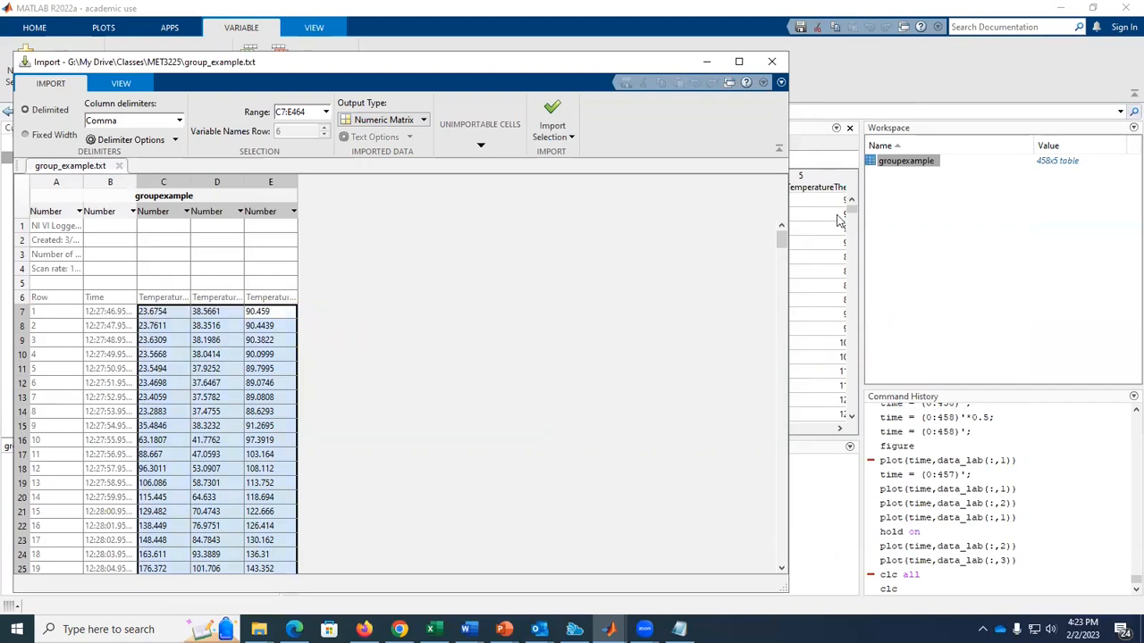
drag(784, 240, 787, 214)
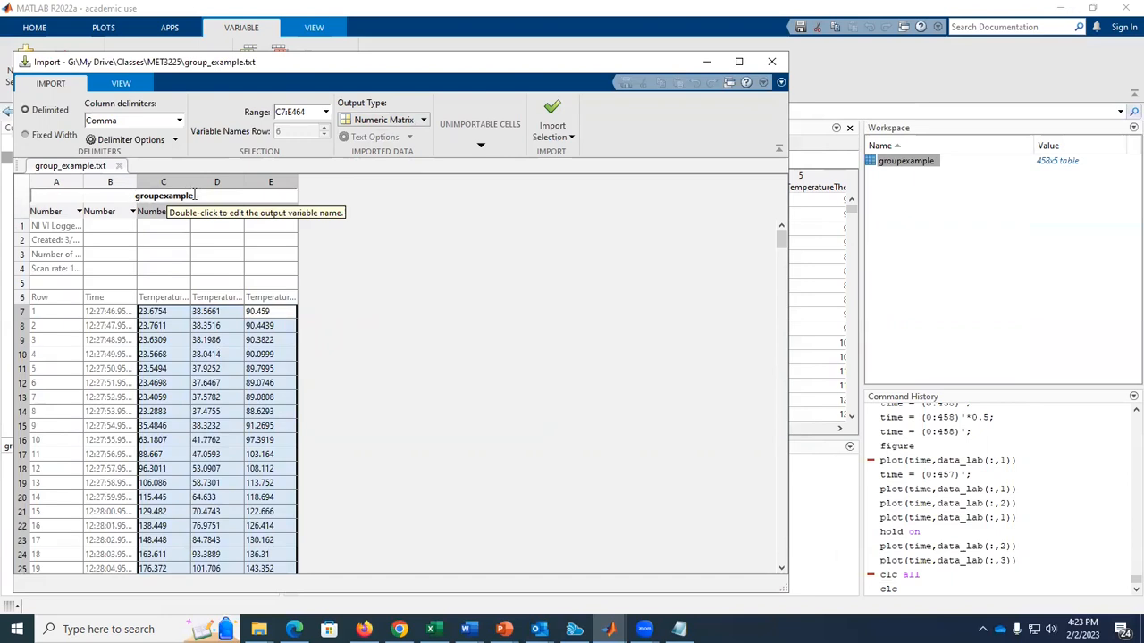
Rename the output variable data_lab and import the selected temperature data.
double_click(163, 195)
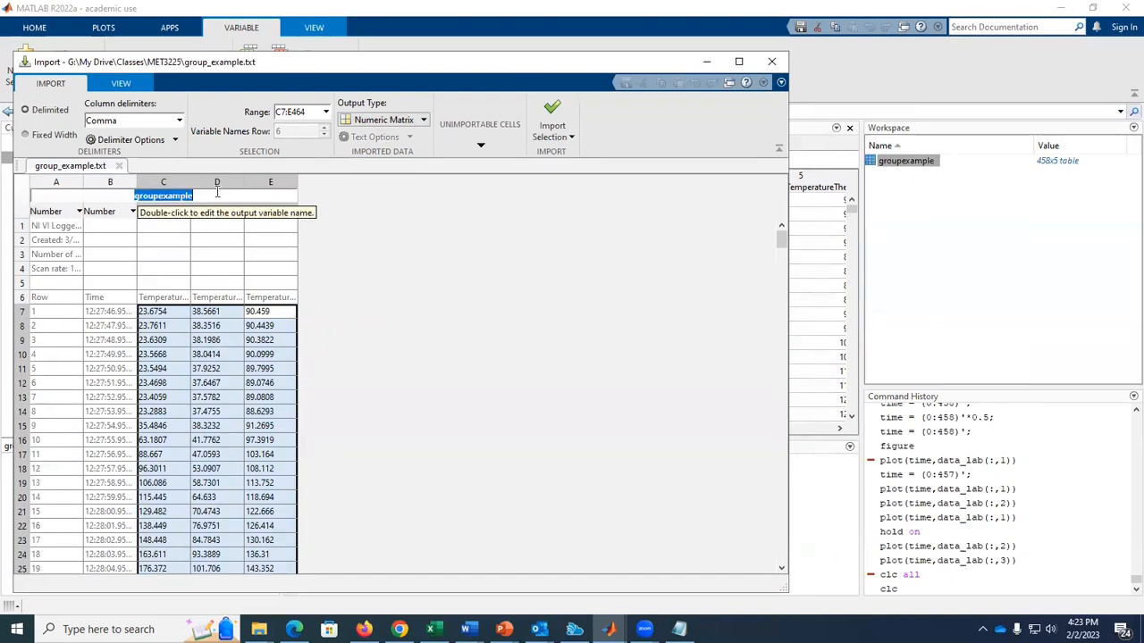
text(data_lab)
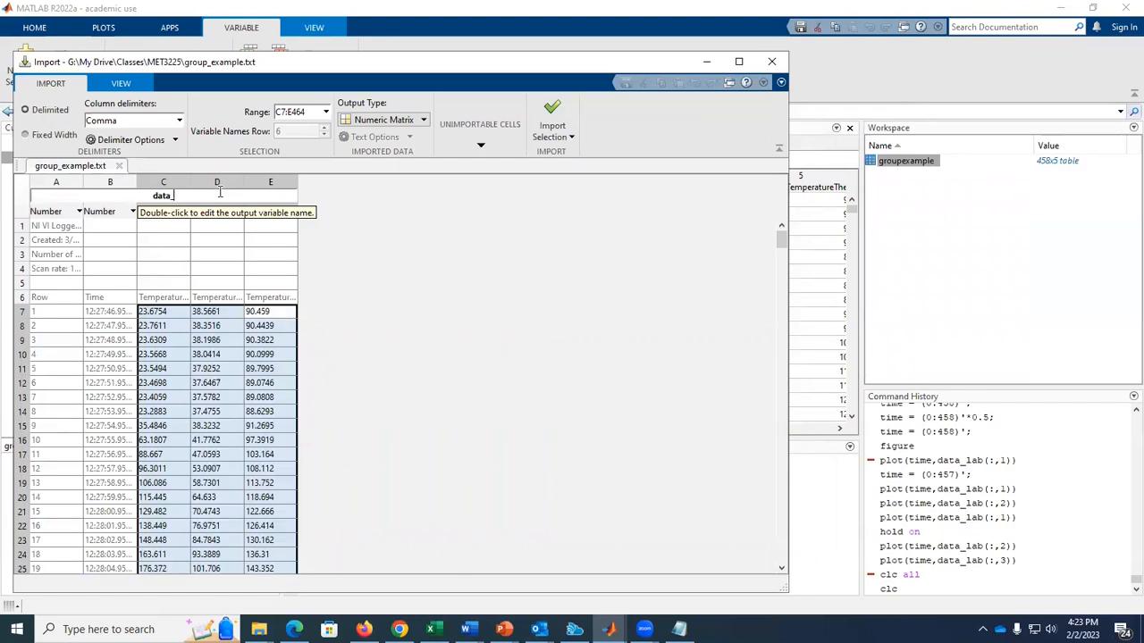
key(Return)
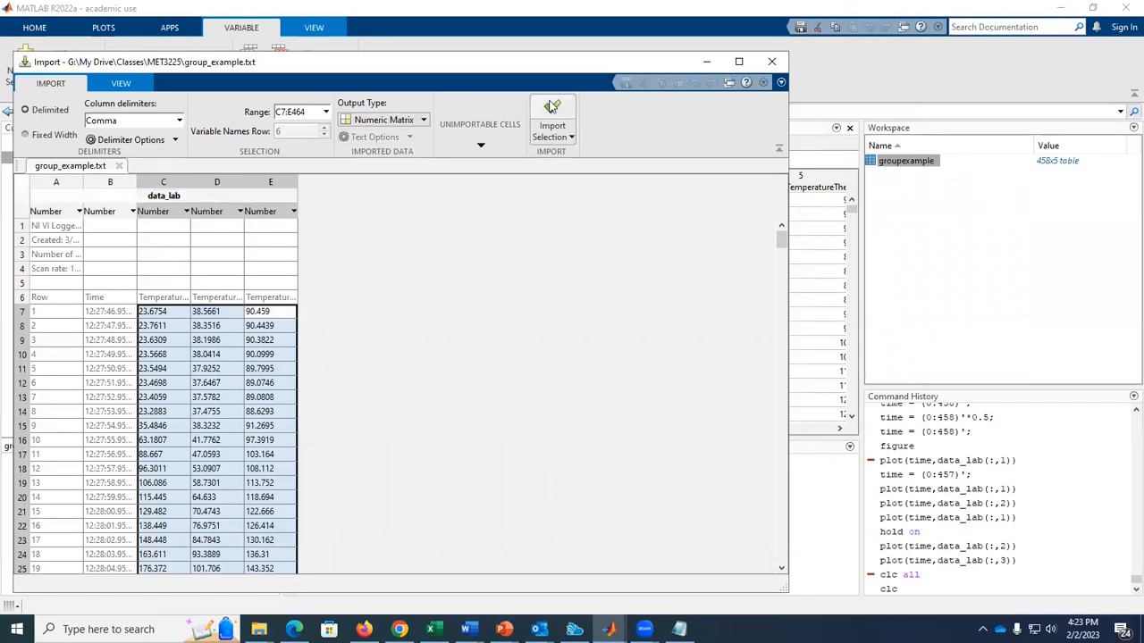
click(551, 114)
Open the data_lab matrix from the workspace and inspect each of its three temperature columns.
click(896, 166)
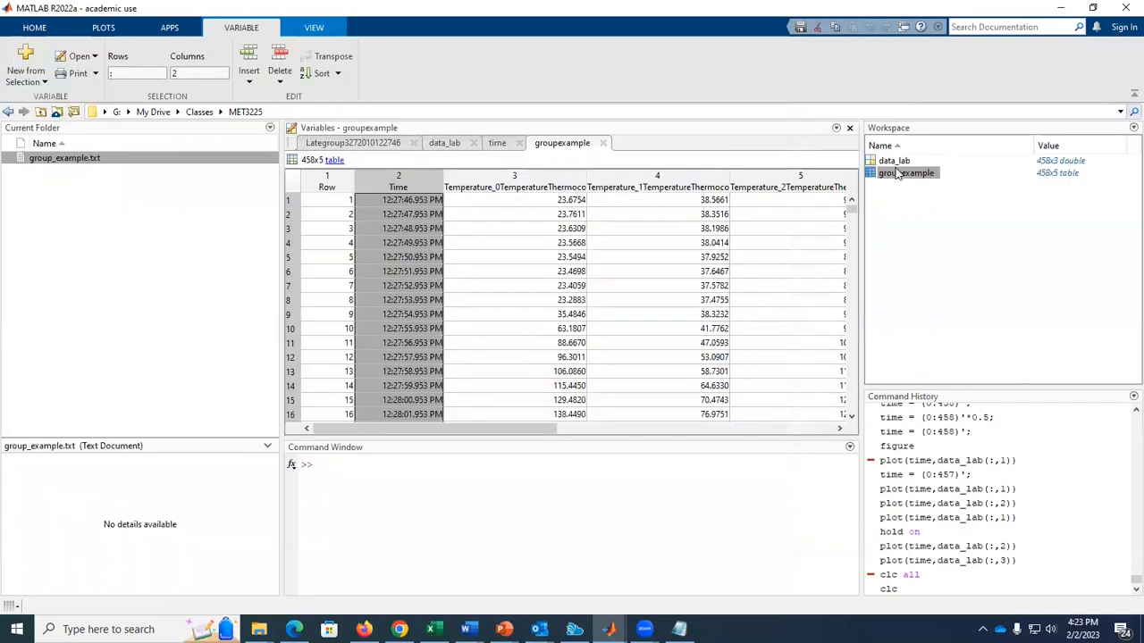
double_click(893, 162)
click(327, 178)
click(389, 180)
click(438, 180)
click(326, 183)
click(376, 182)
click(437, 180)
click(327, 179)
click(379, 183)
click(438, 183)
click(329, 181)
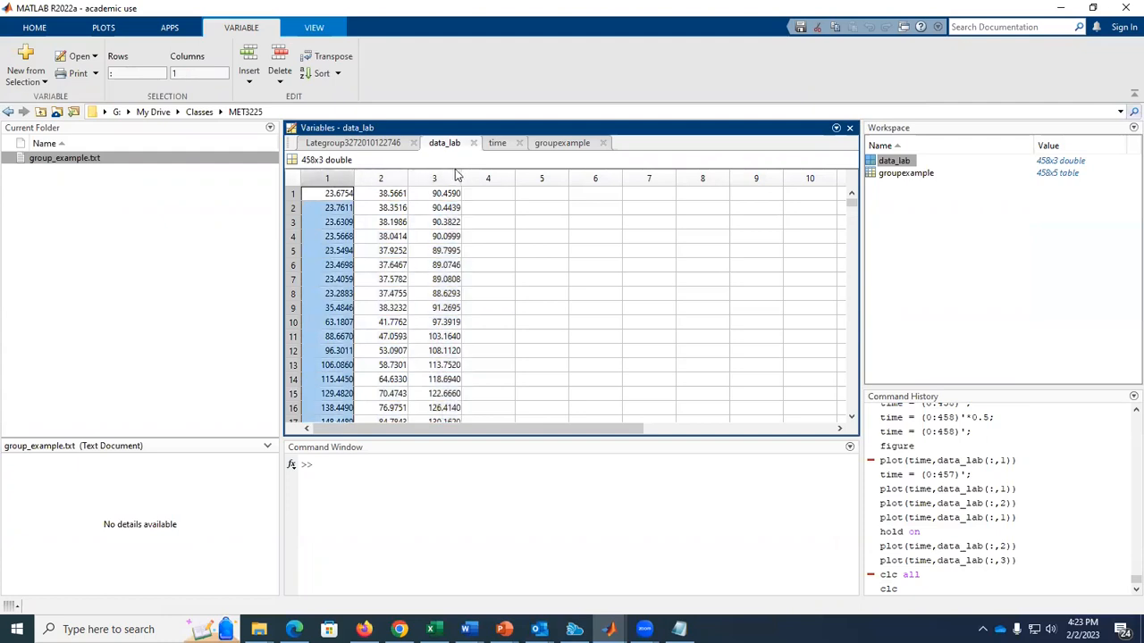
click(375, 182)
click(435, 182)
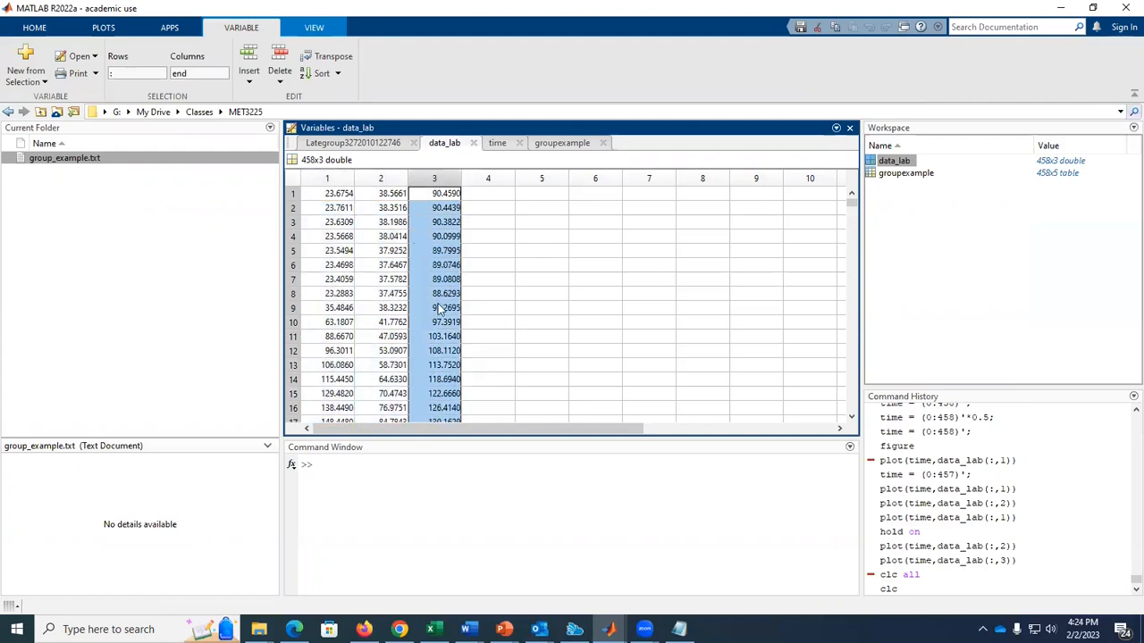
Check the row numbers of the first readings in the import preview of group_example.txt.
double_click(64, 157)
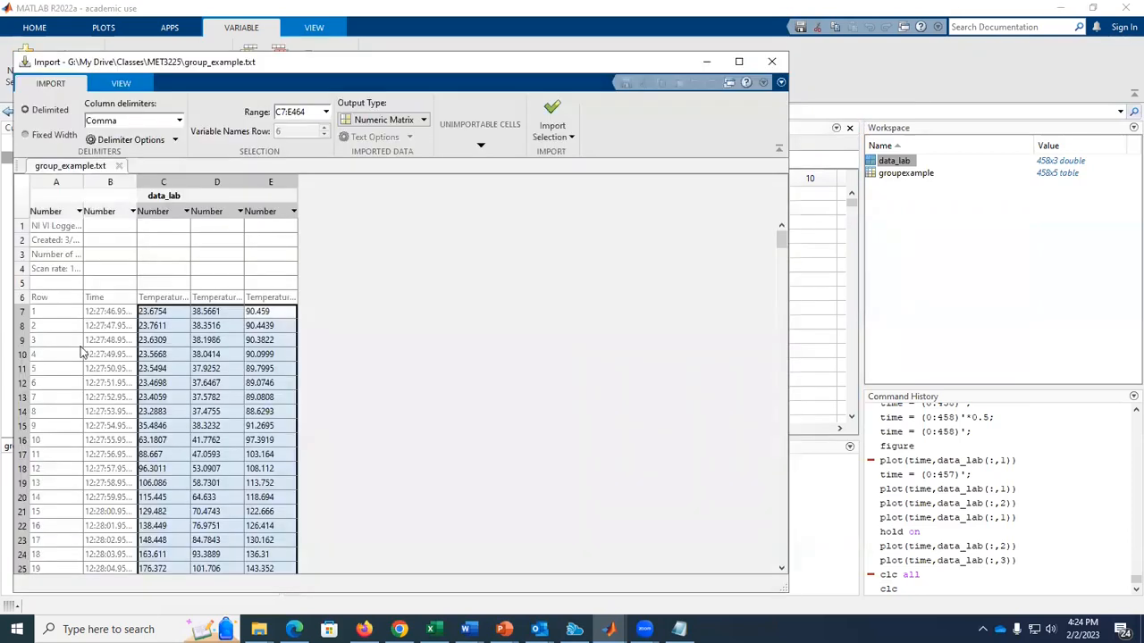
drag(57, 310, 51, 368)
click(823, 258)
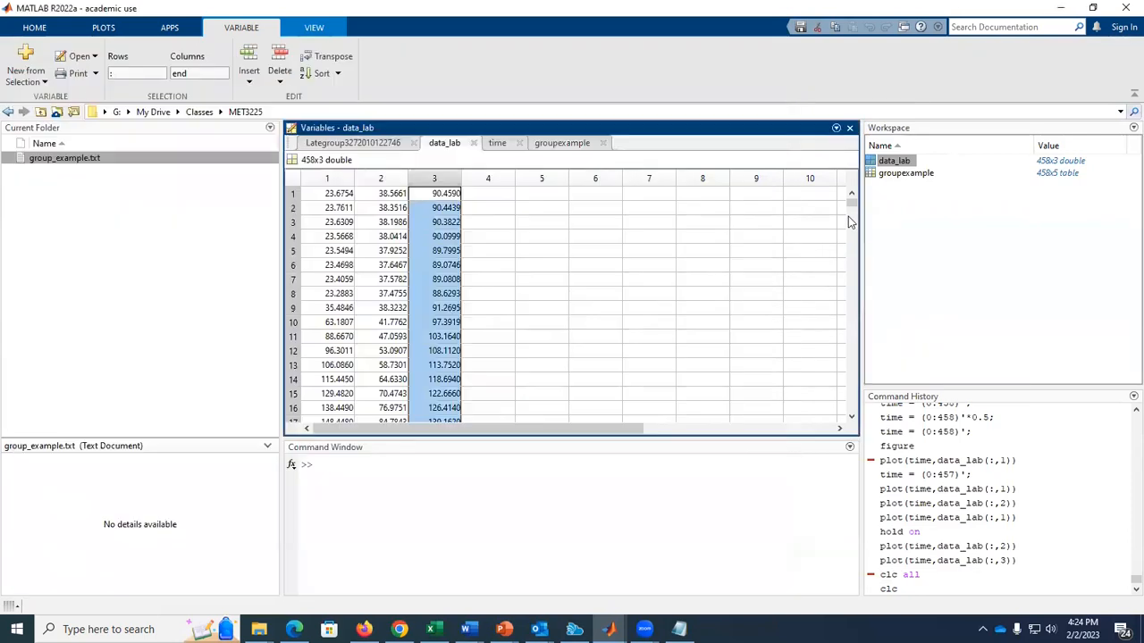
Create the time column vector in the Command Window with time = (0:457)';.
click(442, 470)
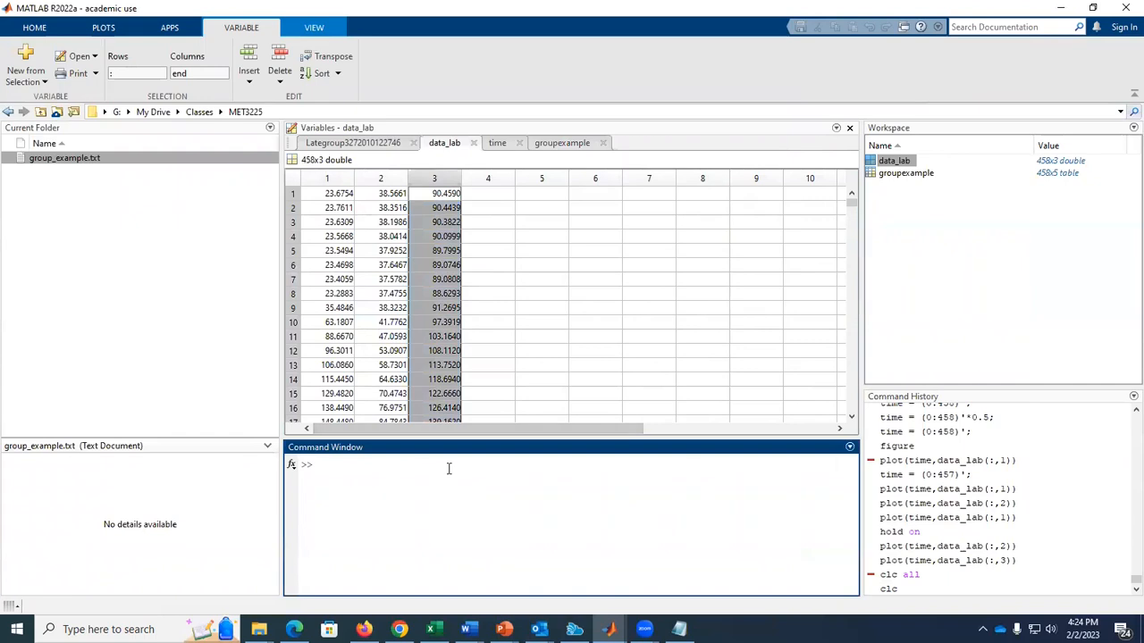
text(time =)
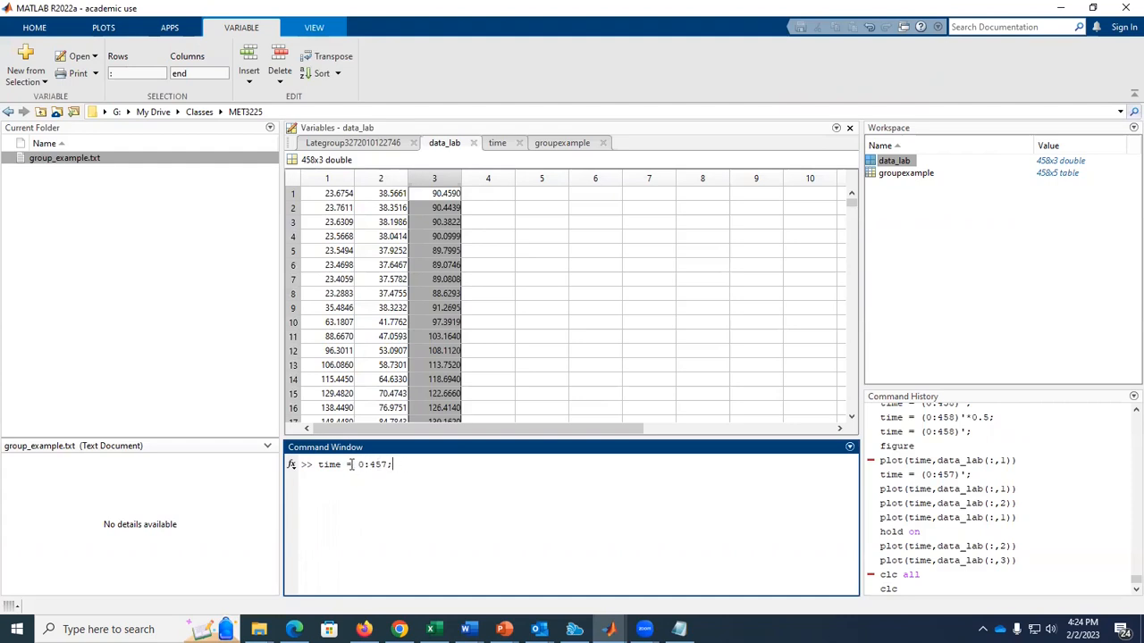
text(()
text())
key(Return)
Open the time variable and check its values from the first row to the last.
click(887, 186)
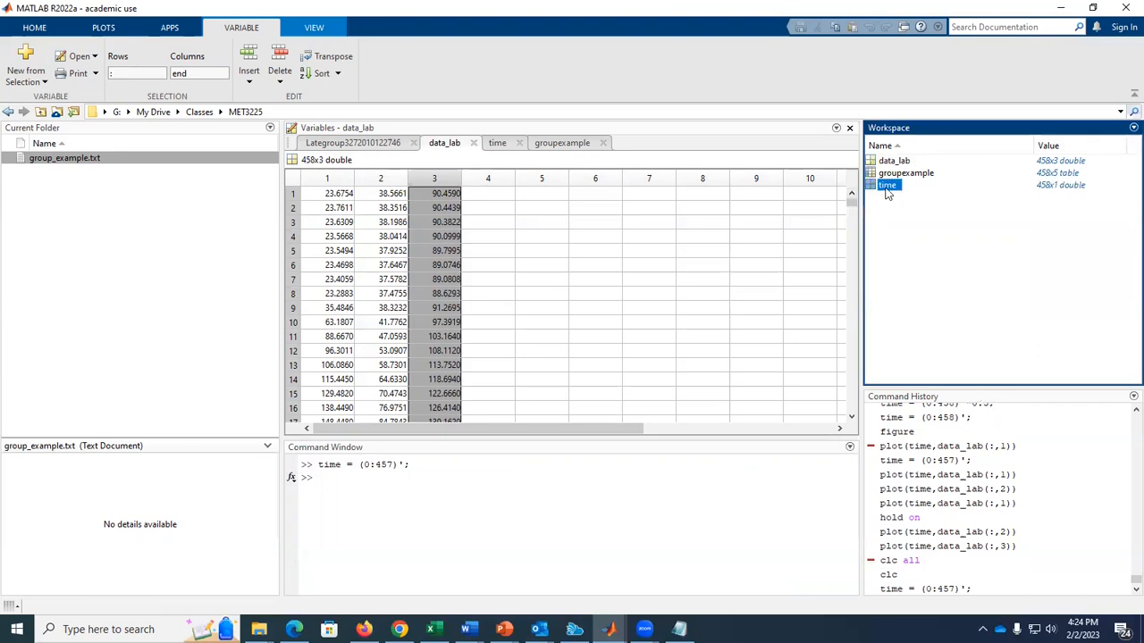
double_click(887, 185)
drag(348, 195, 348, 280)
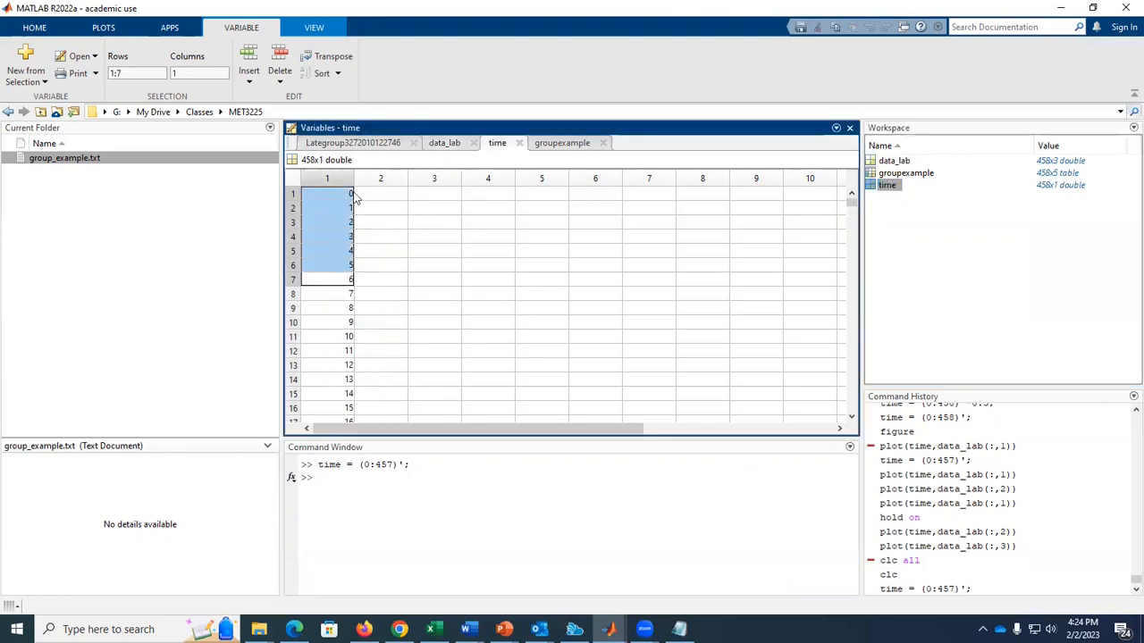
drag(852, 200, 852, 407)
click(325, 358)
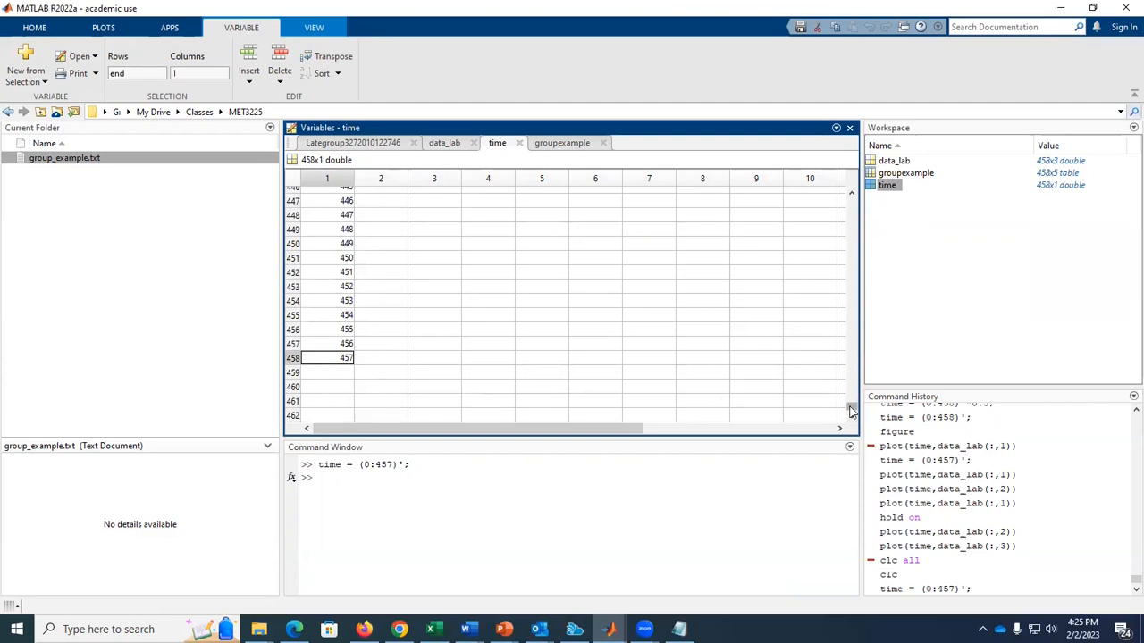
drag(852, 411, 851, 199)
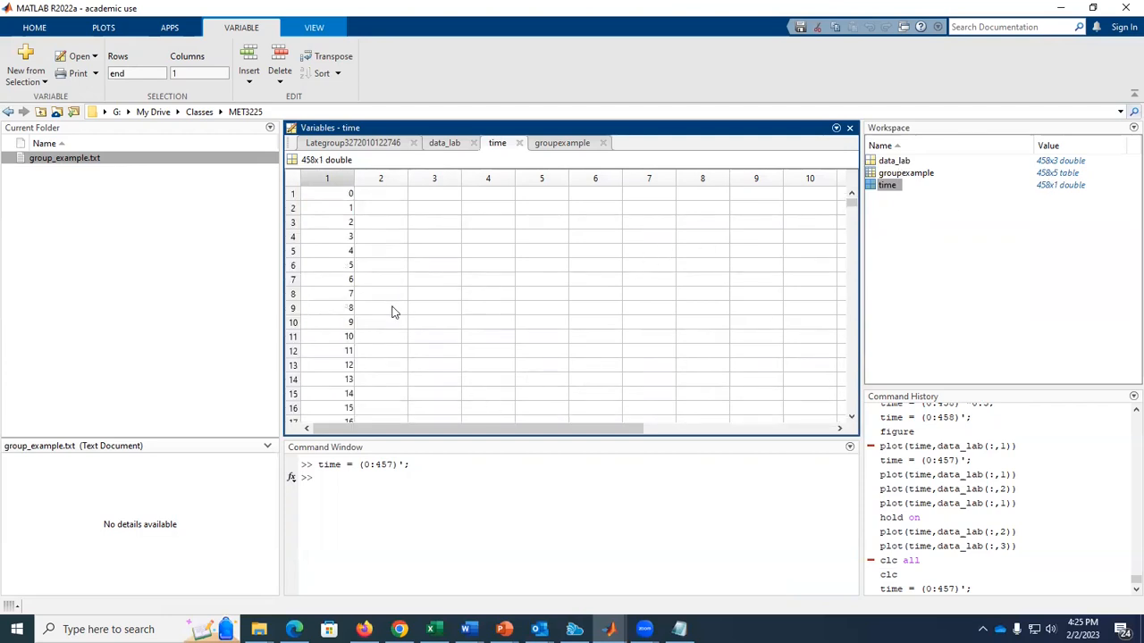
Return to the import preview of group_example.txt and widen column A to read the scan rate line.
click(380, 485)
key(alt+Tab)
click(58, 268)
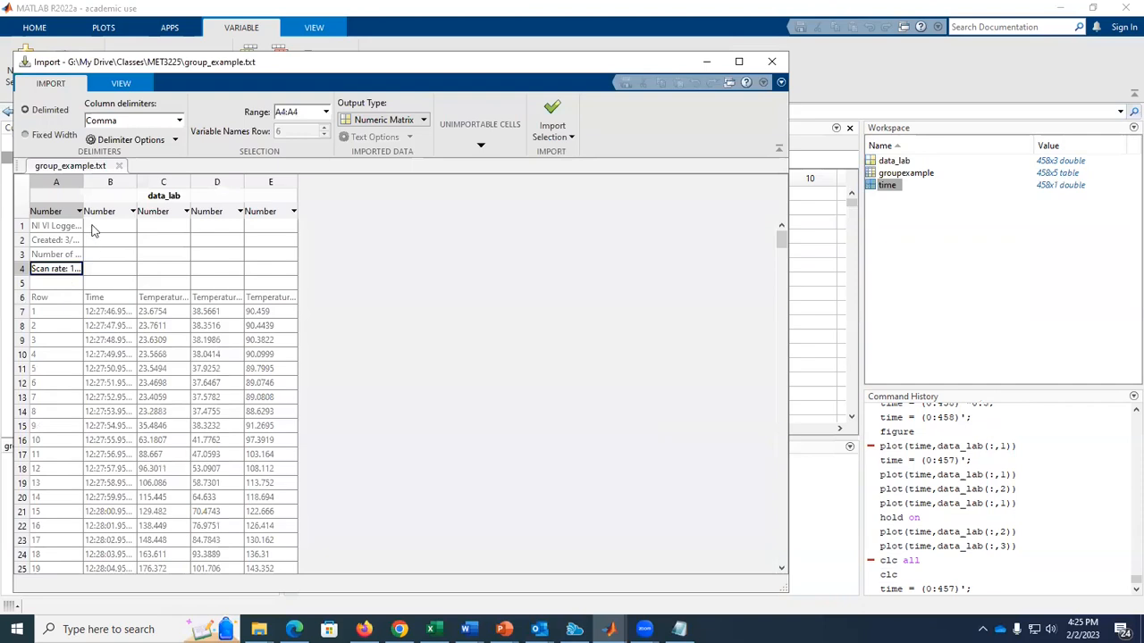
drag(84, 182, 121, 182)
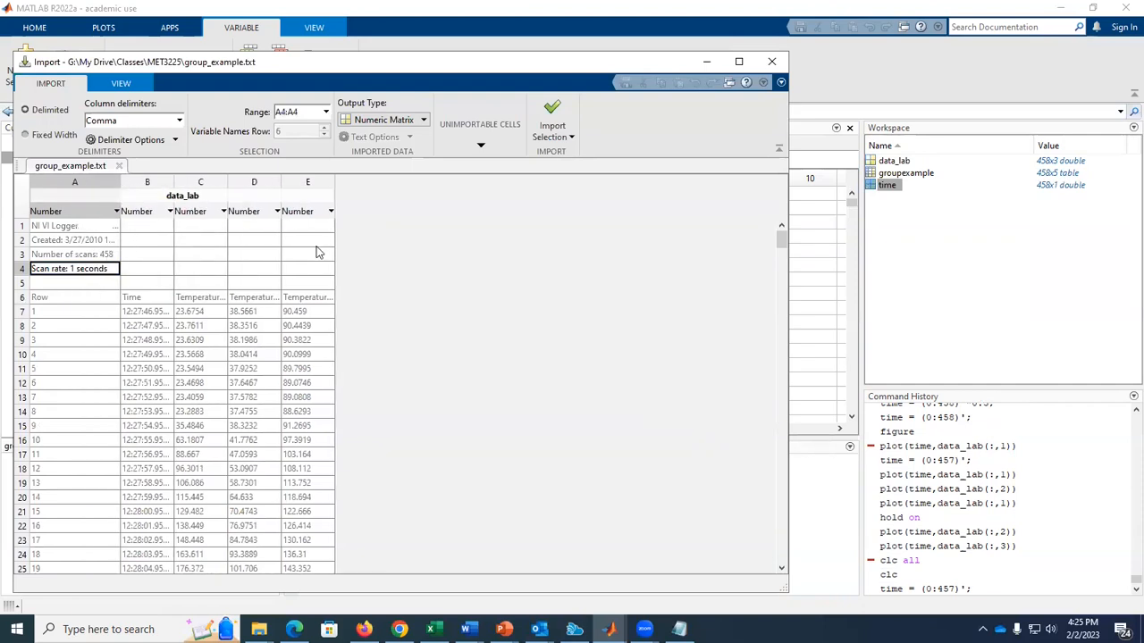
Return to the Command Window and redefine the time vector with 0.5-second spacing using time = (0:457)'*0.5;.
key(alt+Tab)
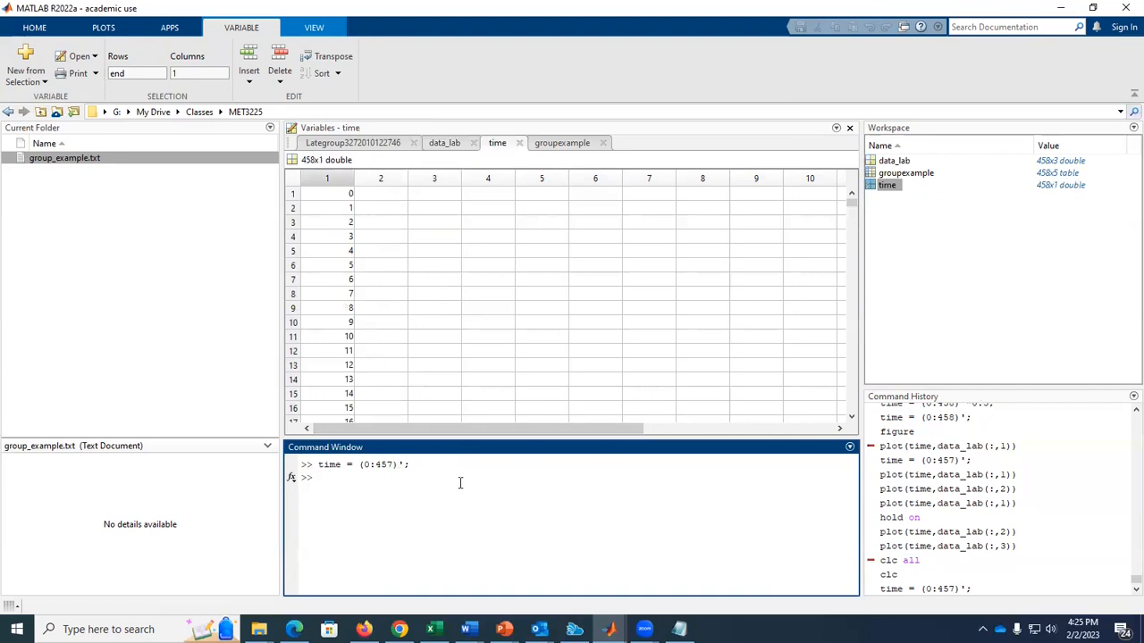
key(Up)
key(Left)
key(Left)
key(Return)
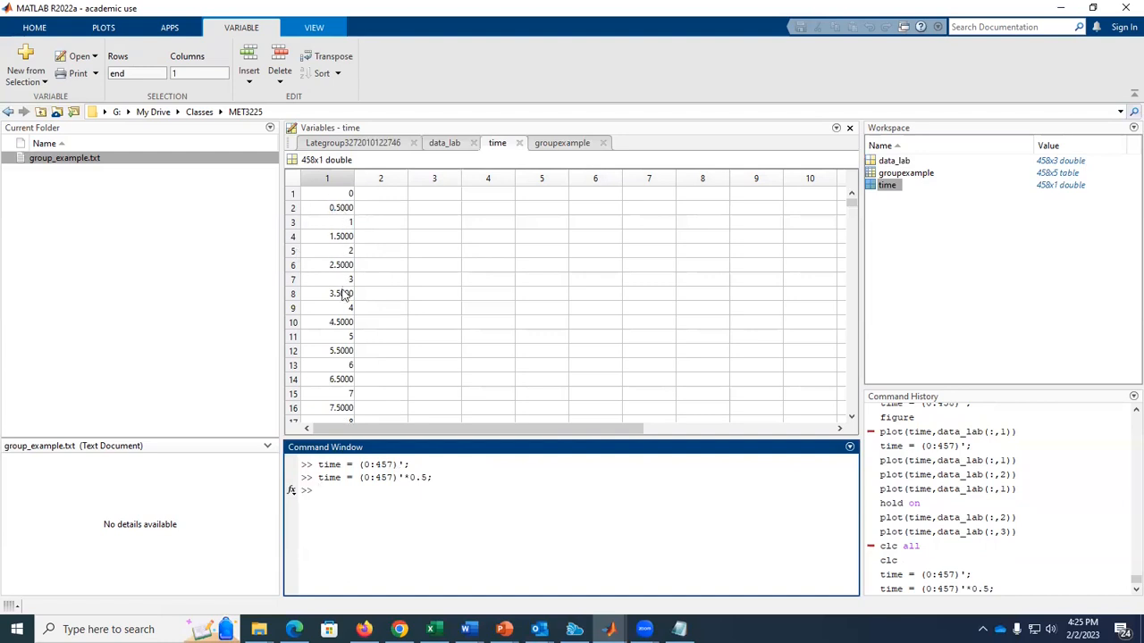
Redefine the time vector with 1-second spacing using time = (0:457)'*1;.
key(Up)
key(Return)
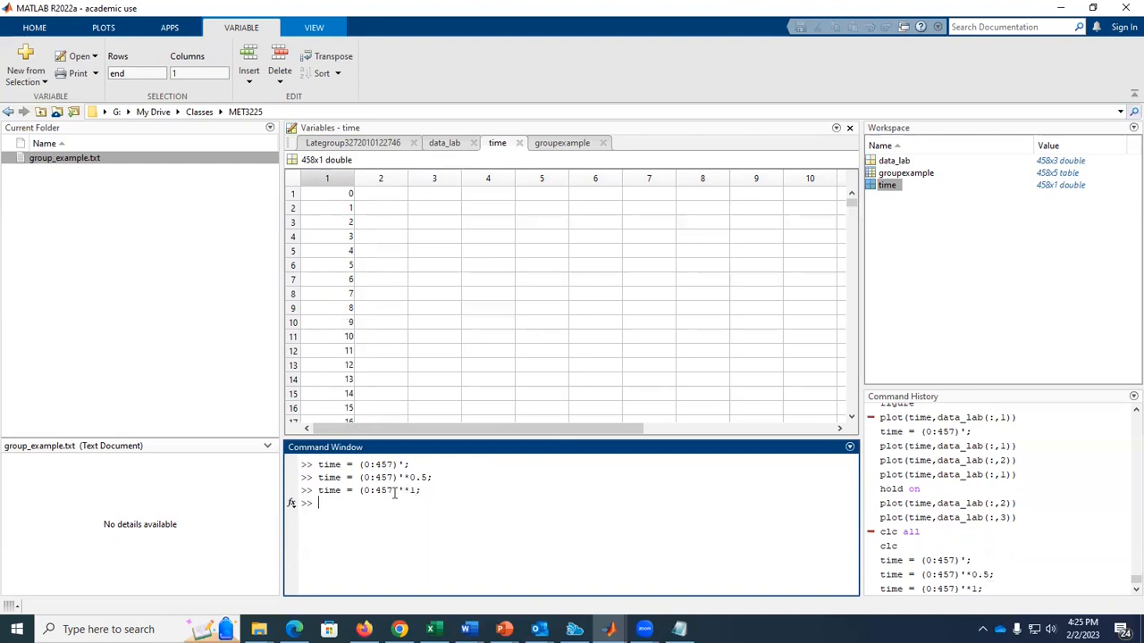
click(384, 245)
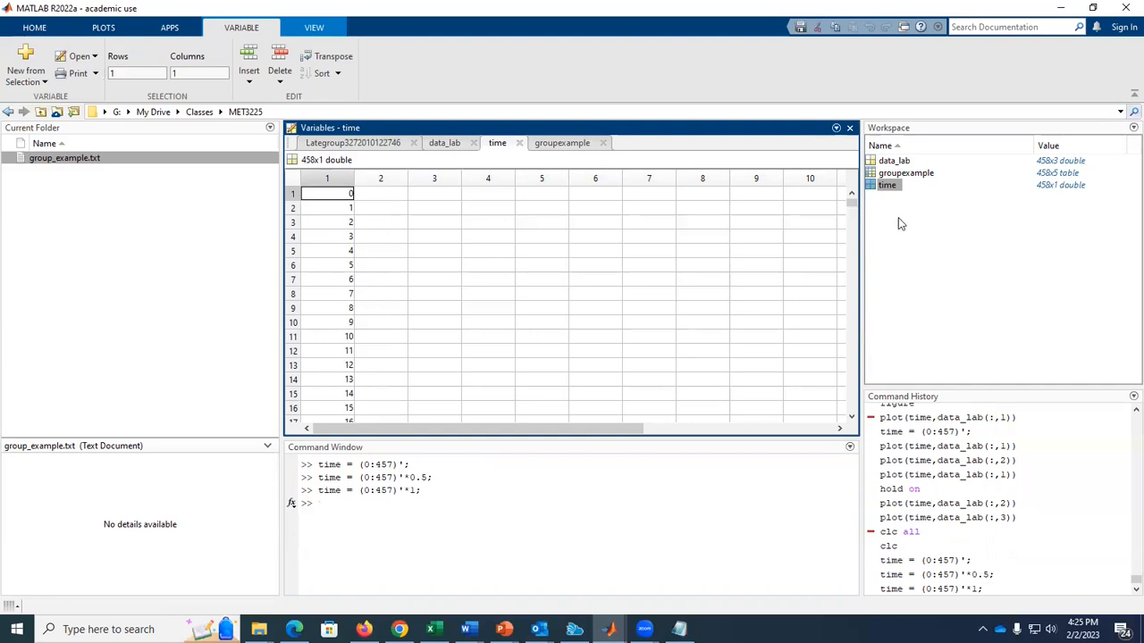
Open the data_lab variable and create an empty plot window with the figure command.
click(398, 503)
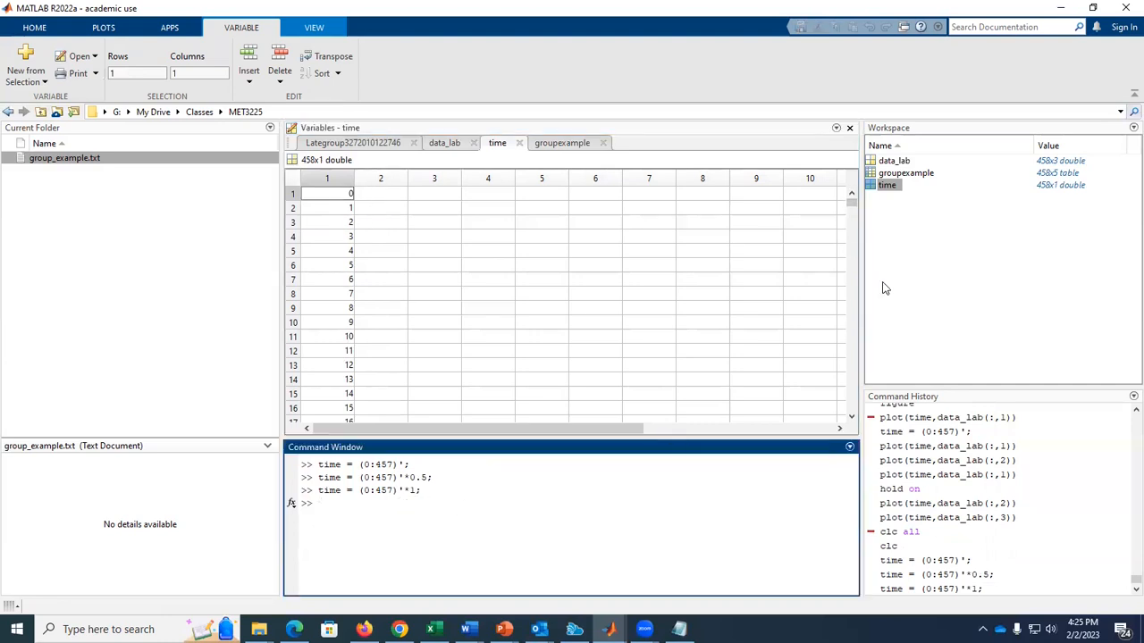
double_click(893, 160)
click(358, 512)
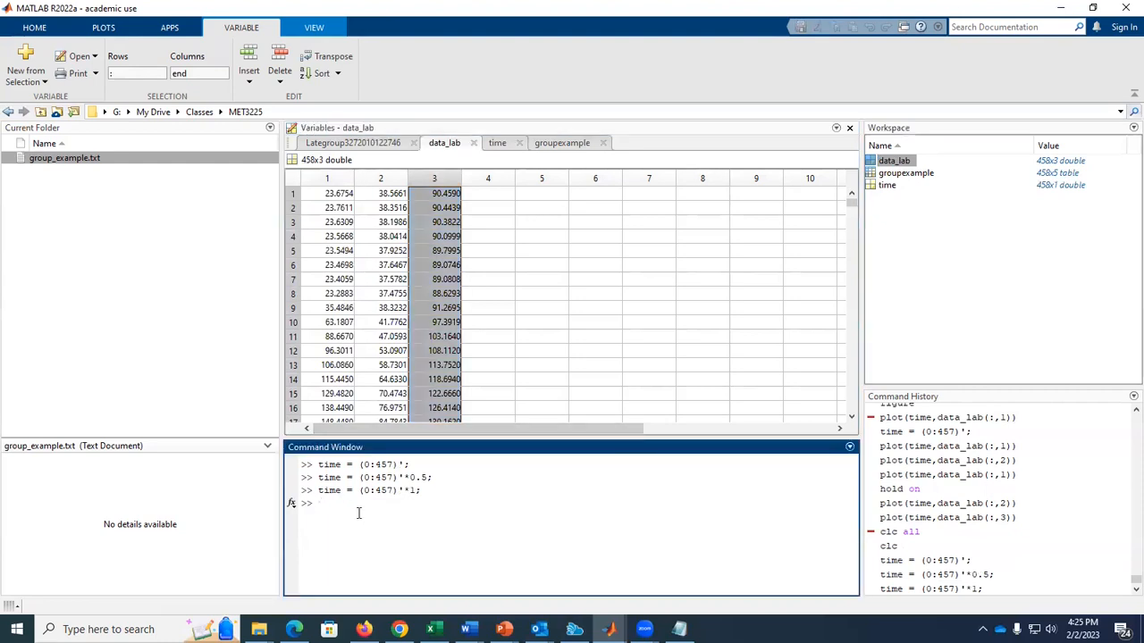
key(Return)
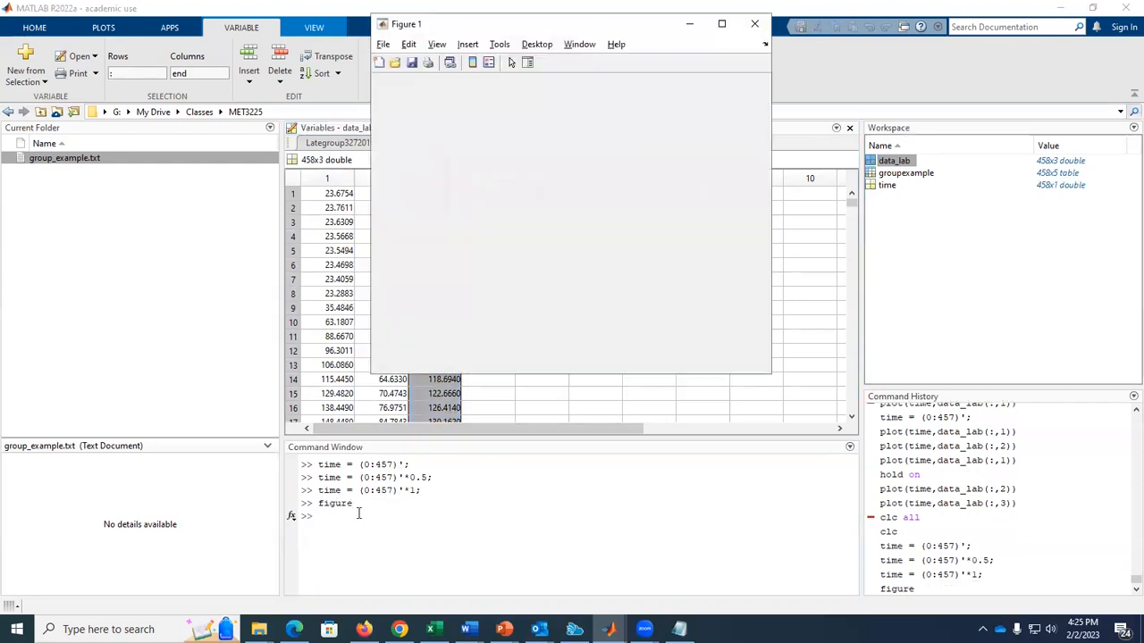
Plot the first column of data_lab against time with plot(time,data_lab(:,1)), checking that column in the variable.
click(358, 513)
text(plot(time,data_lab()
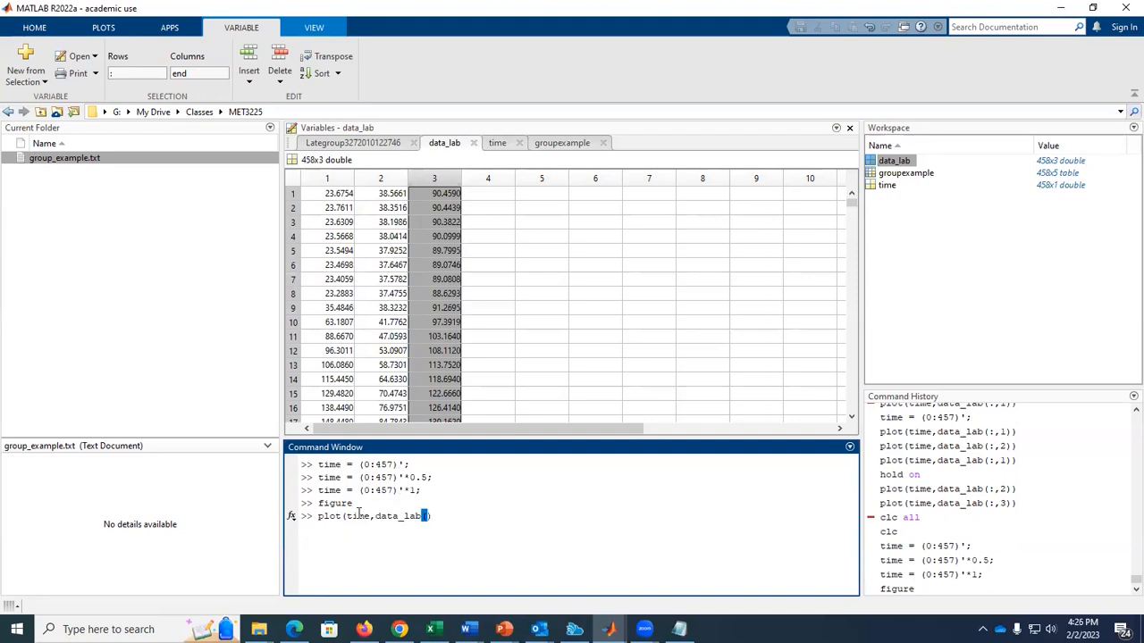
double_click(911, 165)
click(331, 179)
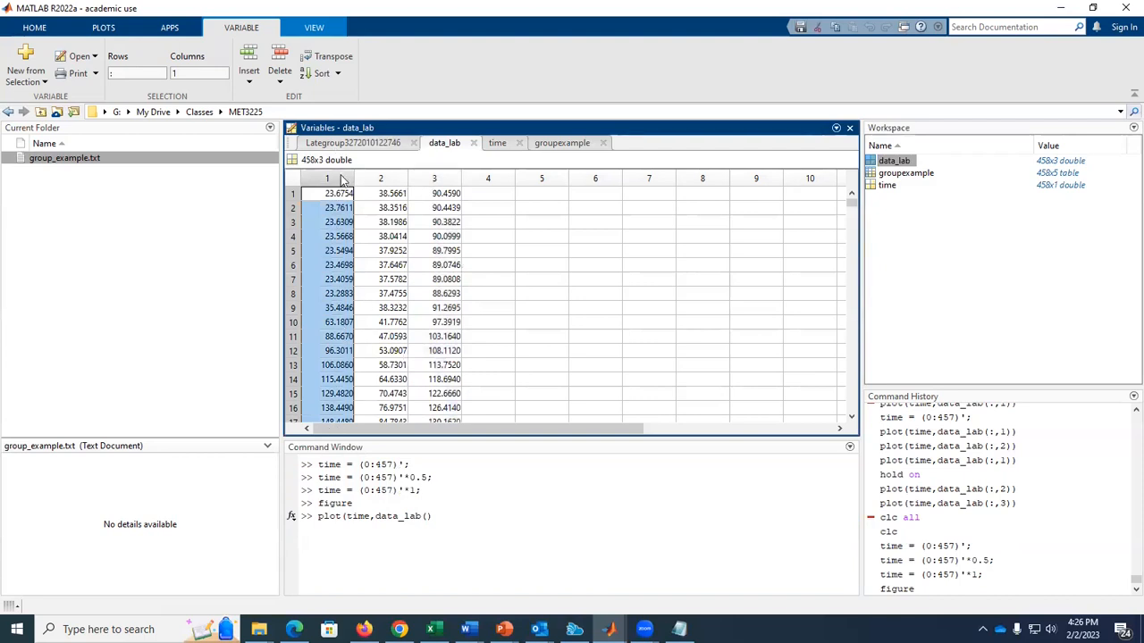
click(427, 518)
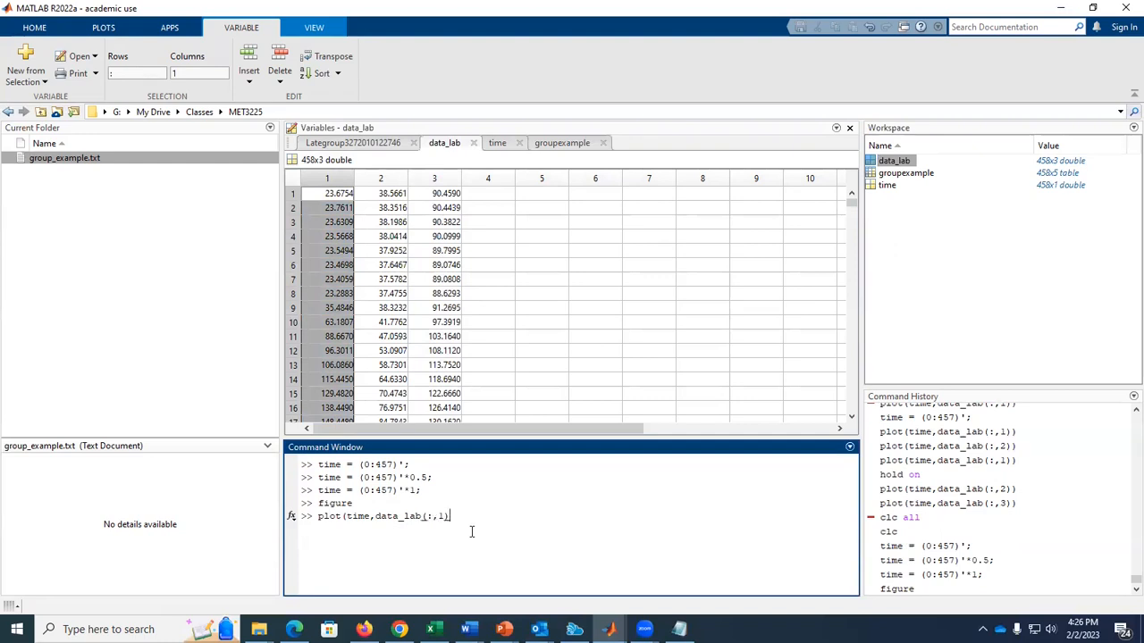
text())
key(Return)
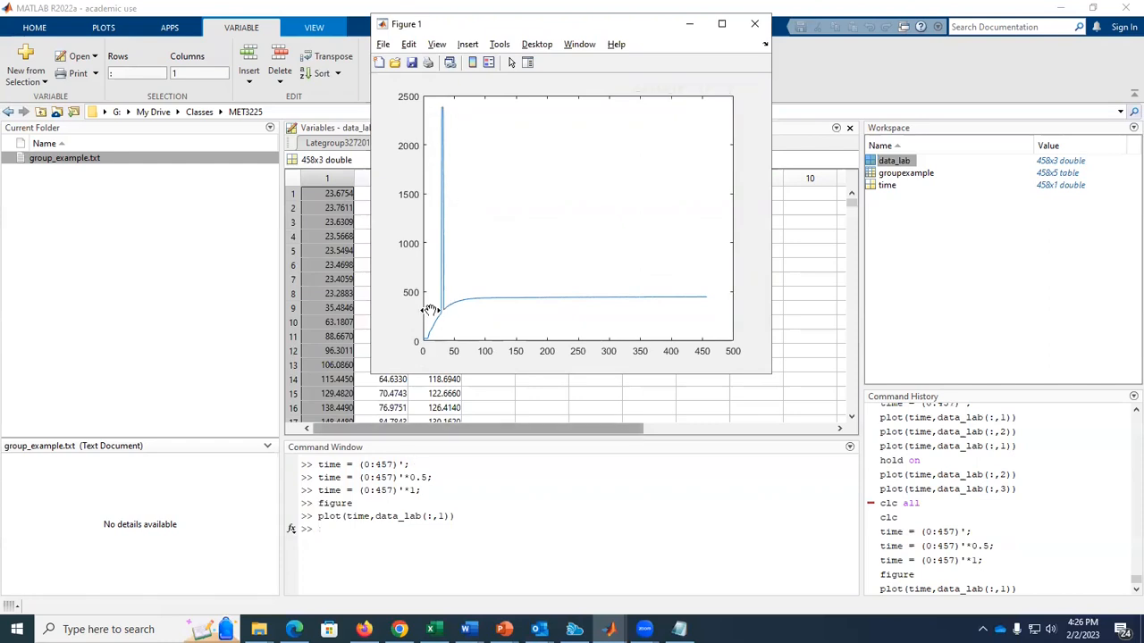
Replace the curve with plot(time,data_lab(:,2)) and bring the first column back with plot(time,data_lab(:,1)).
click(418, 540)
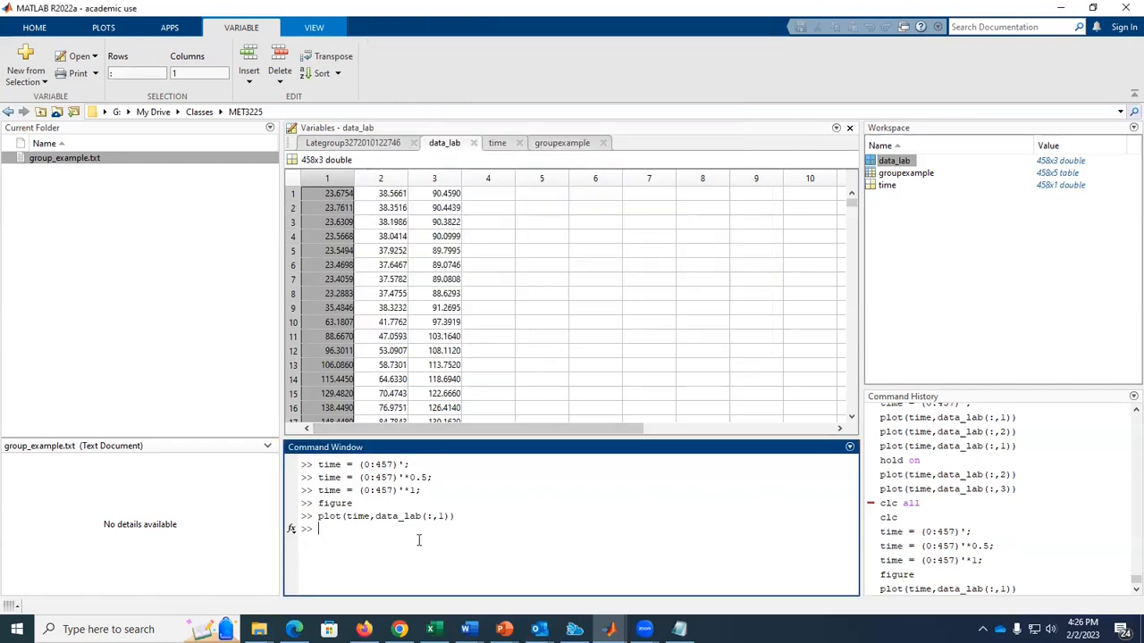
key(Up)
key(Return)
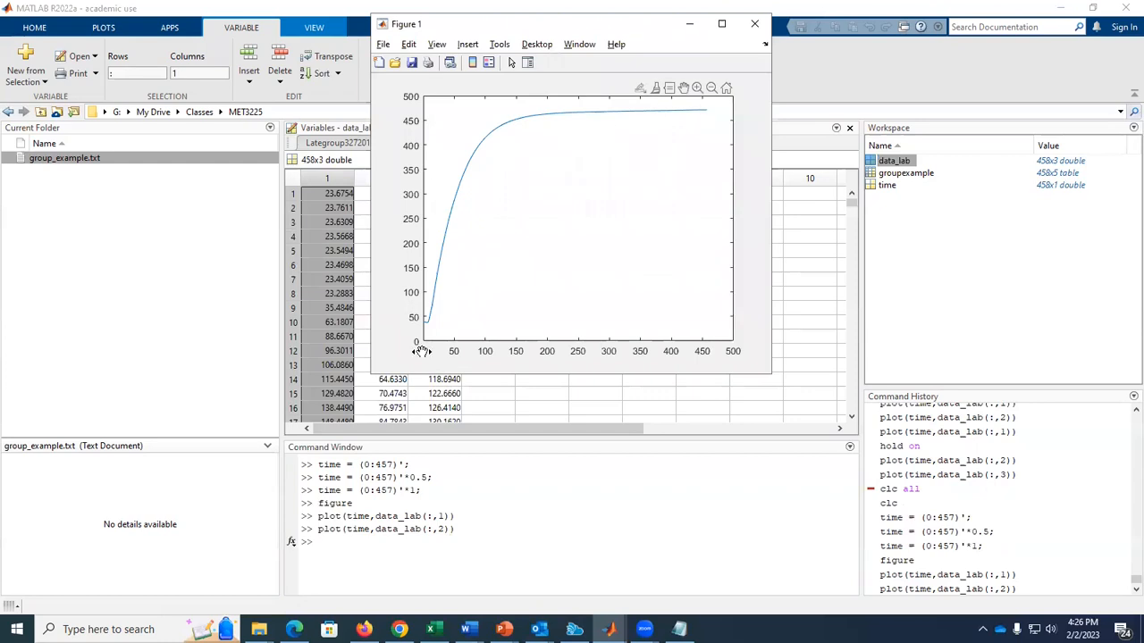
click(337, 543)
key(Up)
key(Return)
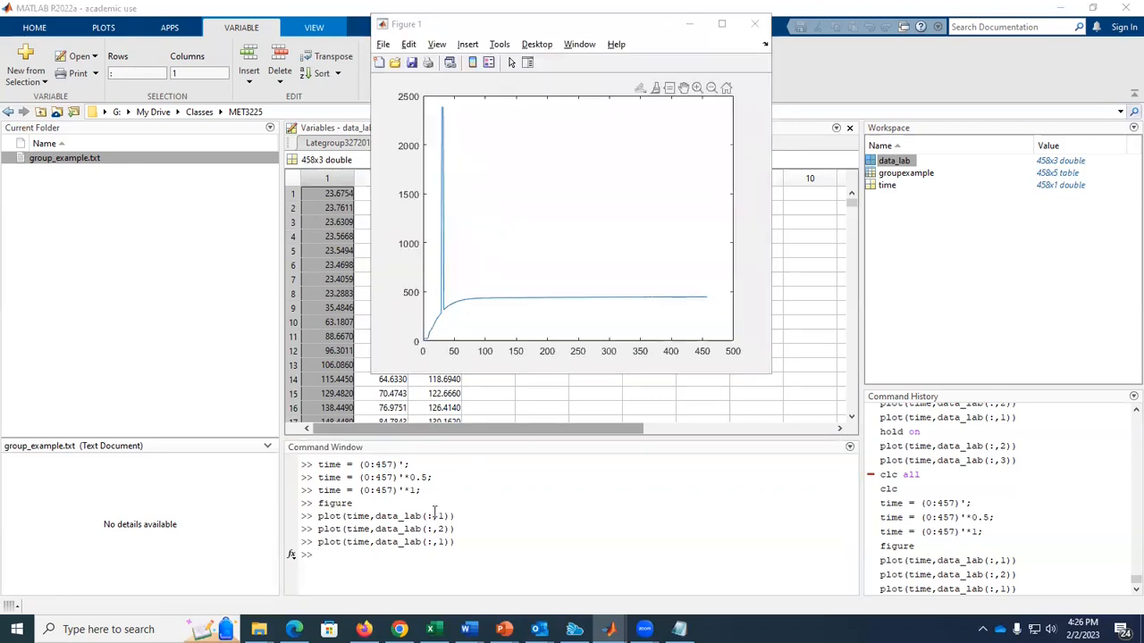
Turn on hold for the figure and add the second column with plot(time,data_lab(:,2)).
click(373, 555)
text(hold on)
key(Return)
key(Up)
key(Up)
text(2)
key(Return)
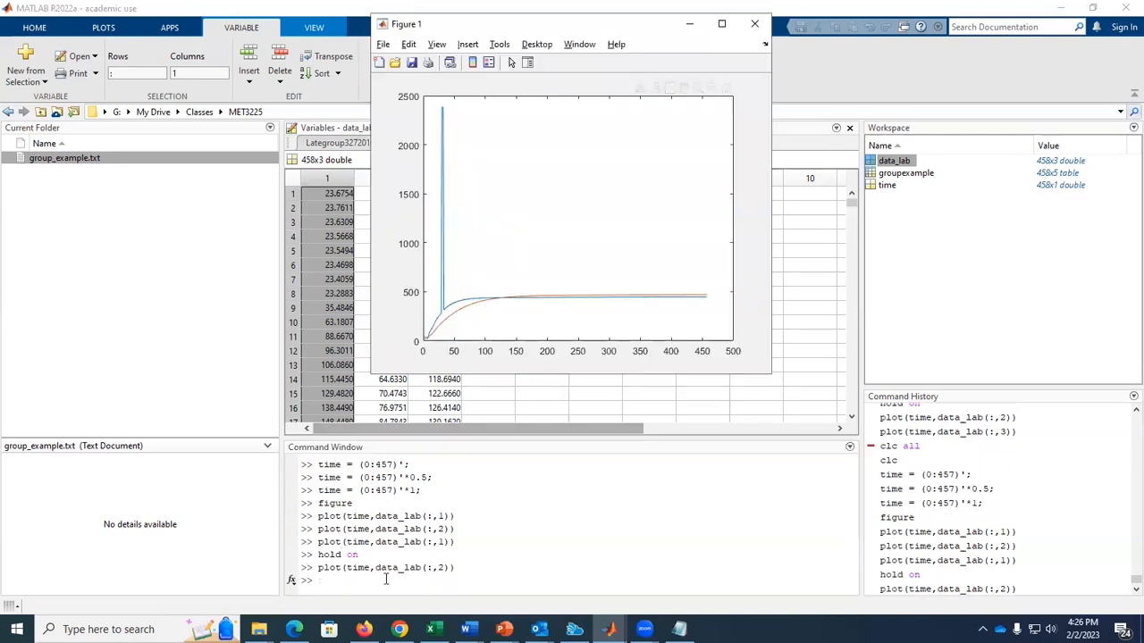
Add the third column of data_lab to the same figure with plot(time,data_lab(:,3)).
click(385, 579)
key(Up)
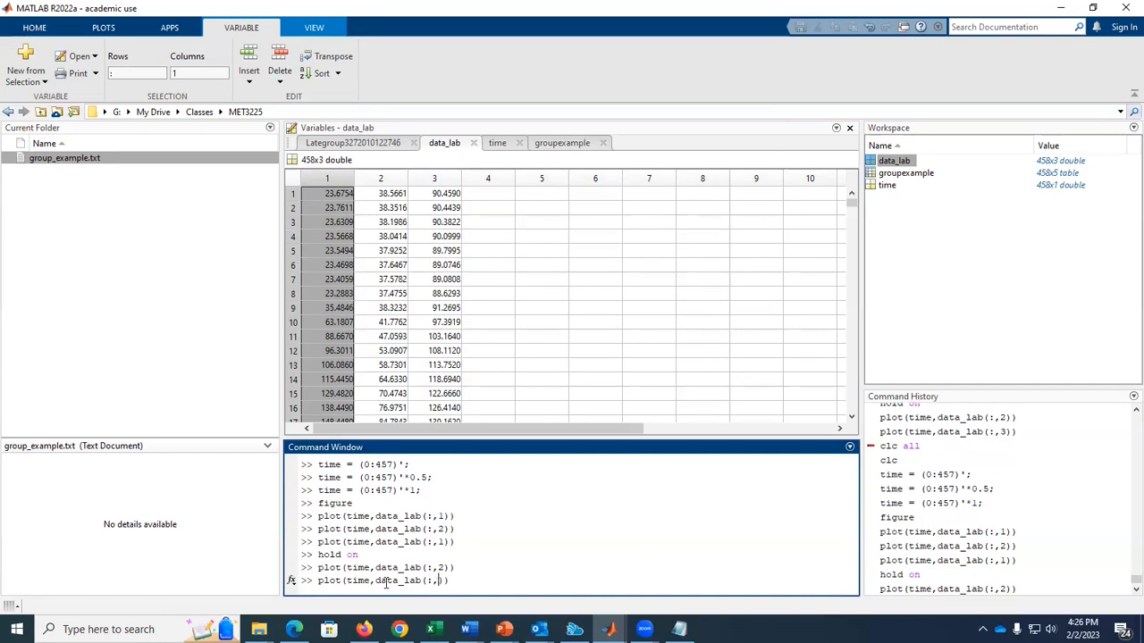
text(3)
key(Return)
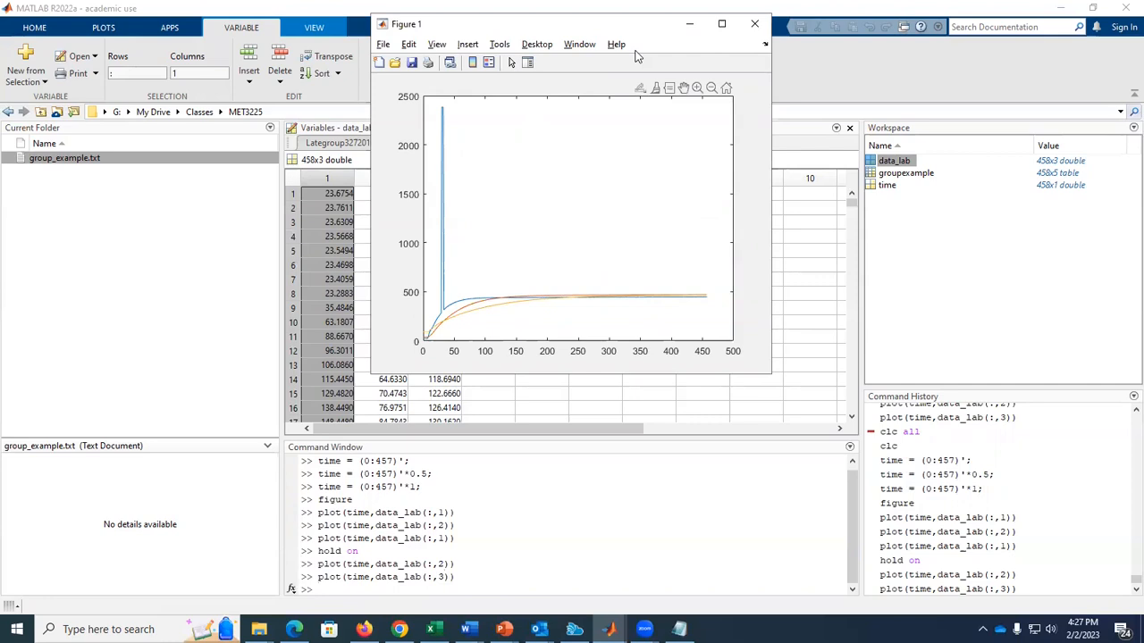
Show the Property Editor and the Plot Browser for Figure 1.
click(437, 47)
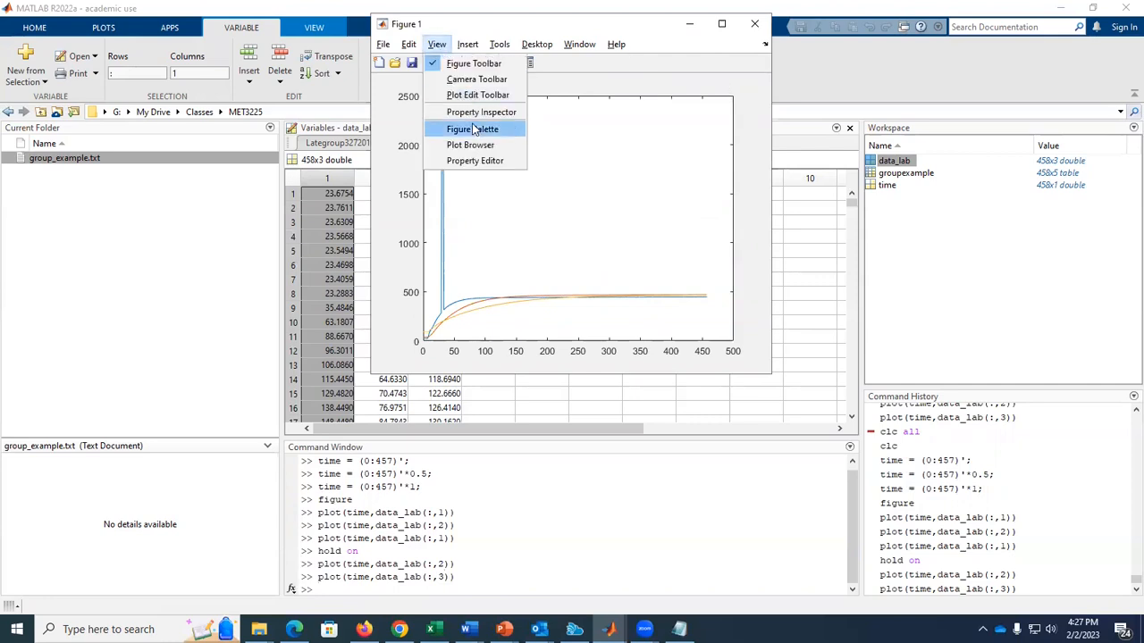
click(474, 160)
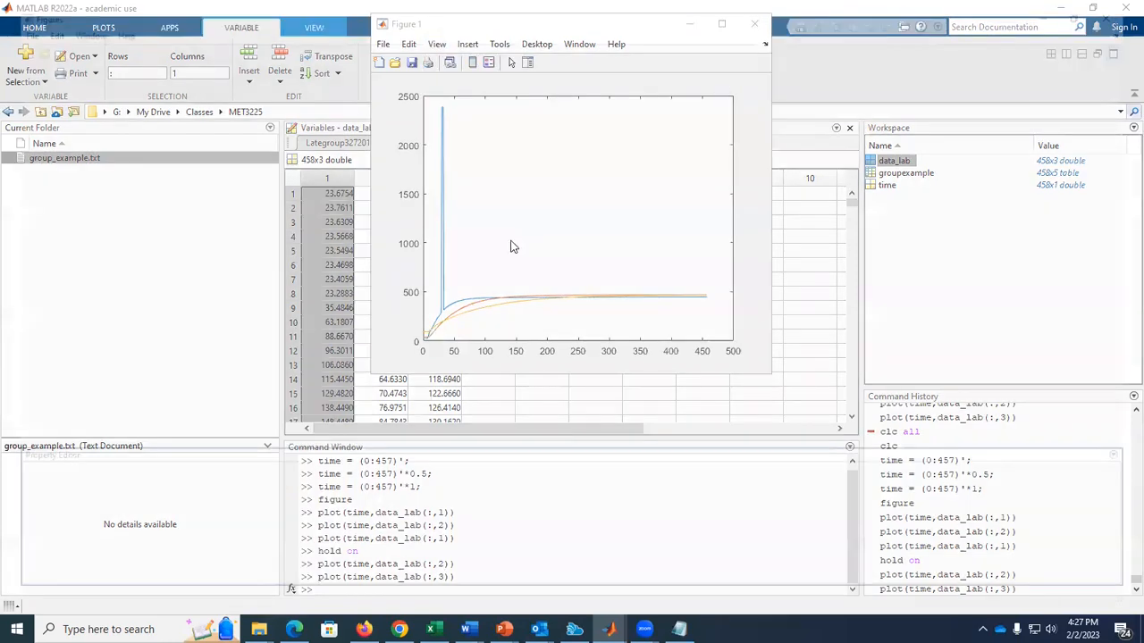
click(67, 25)
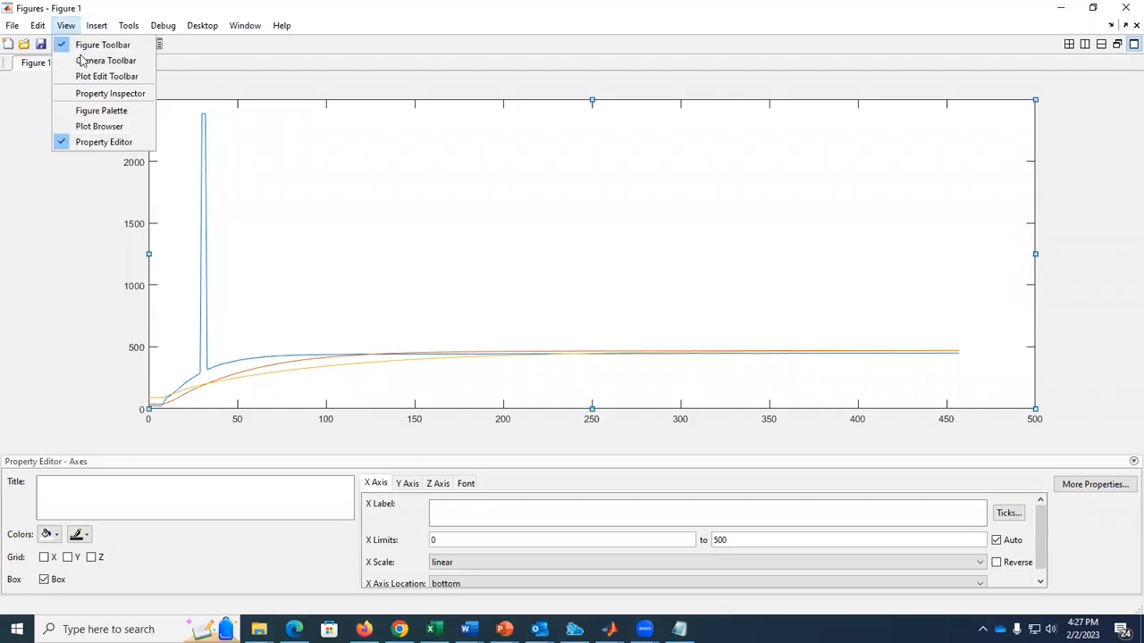
click(89, 125)
Hide the second curve in the Plot Browser and show it again.
drag(590, 94, 595, 128)
click(556, 105)
click(555, 106)
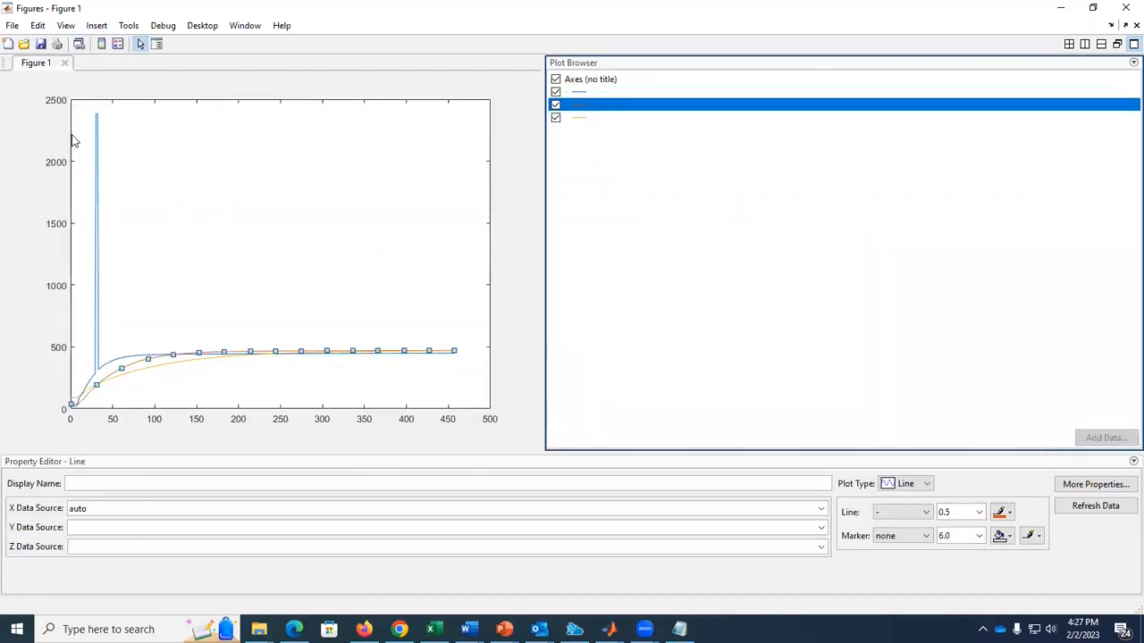
Set the upper limit of the figure's y axis to 600.
click(52, 159)
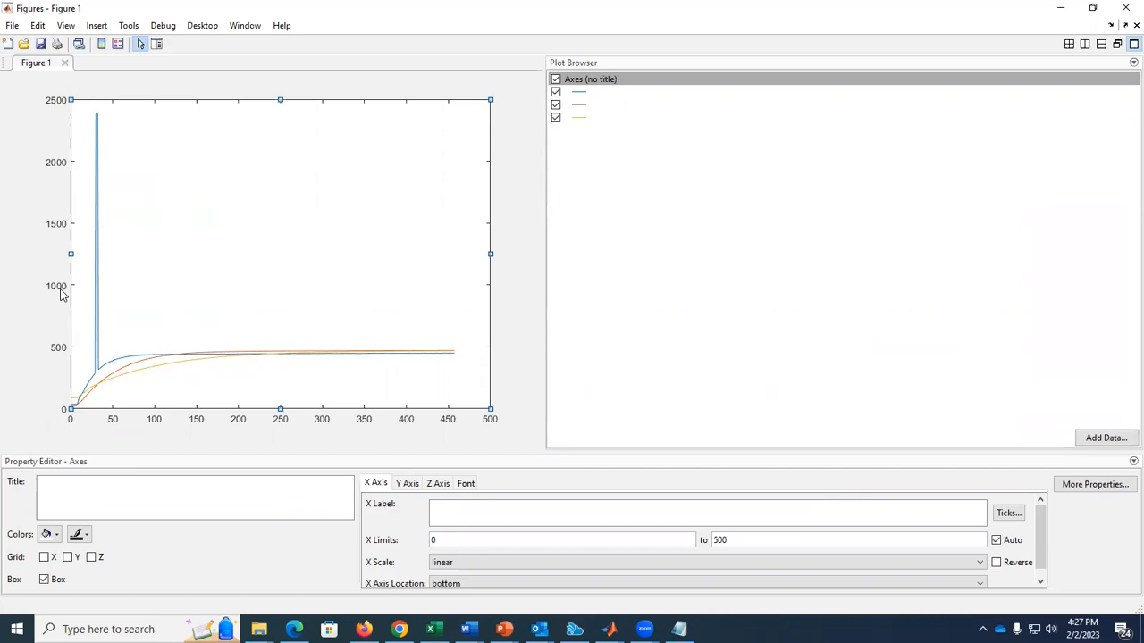
click(409, 484)
drag(742, 541, 679, 542)
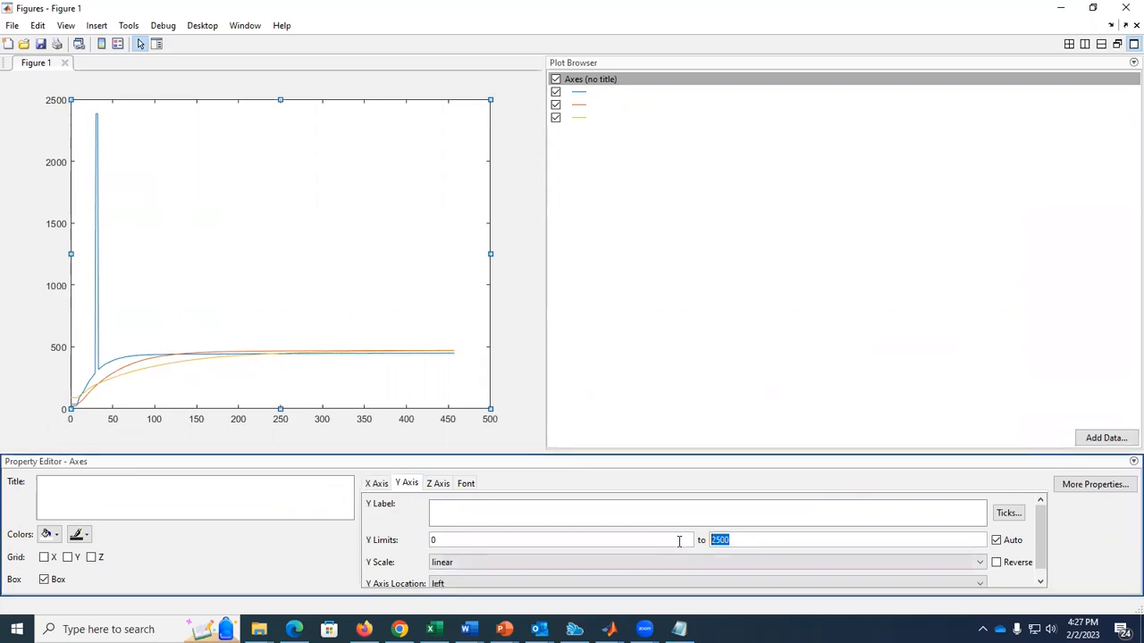
text(600)
click(676, 540)
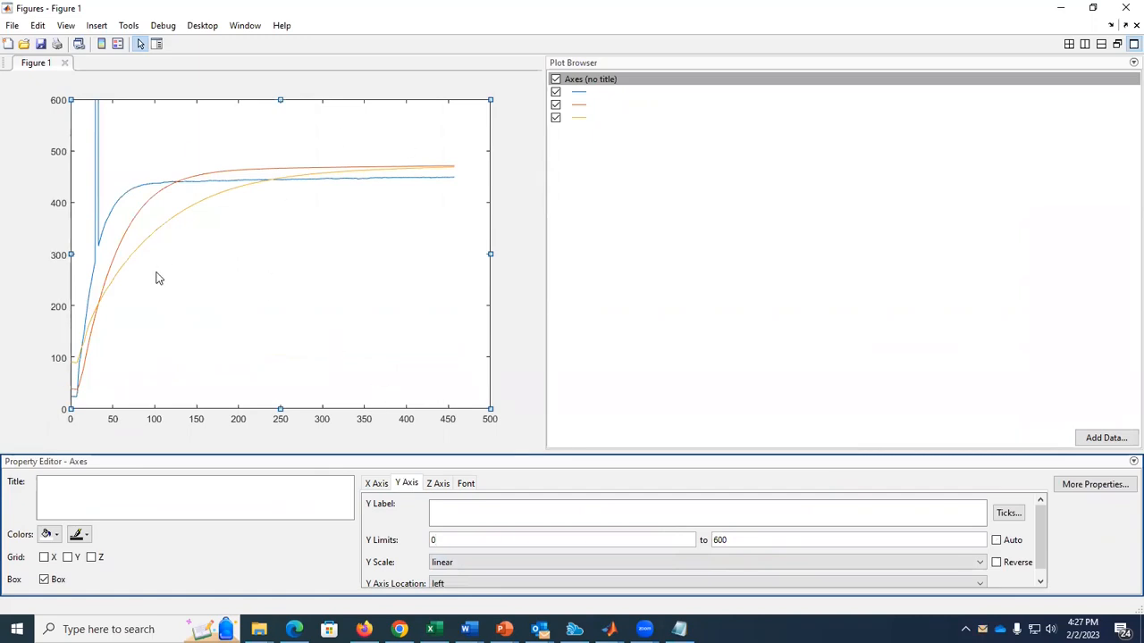
Label the y axis "Temperature (°C)" and the x axis "time (s)".
click(65, 259)
click(462, 511)
text(Temperature (°C))
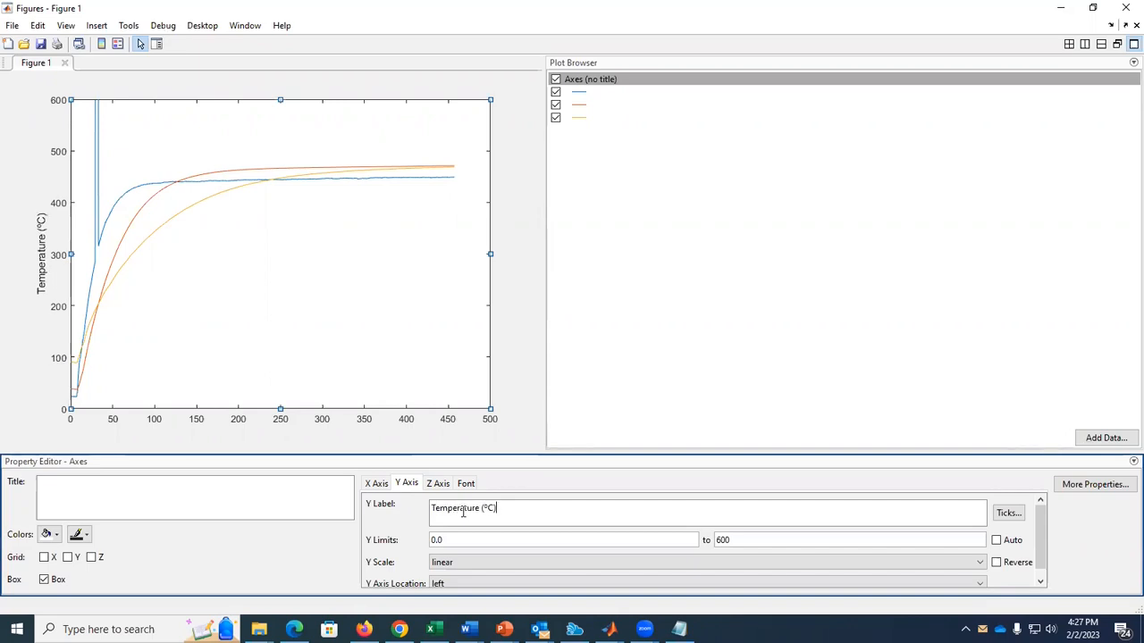
click(376, 484)
text(time (s))
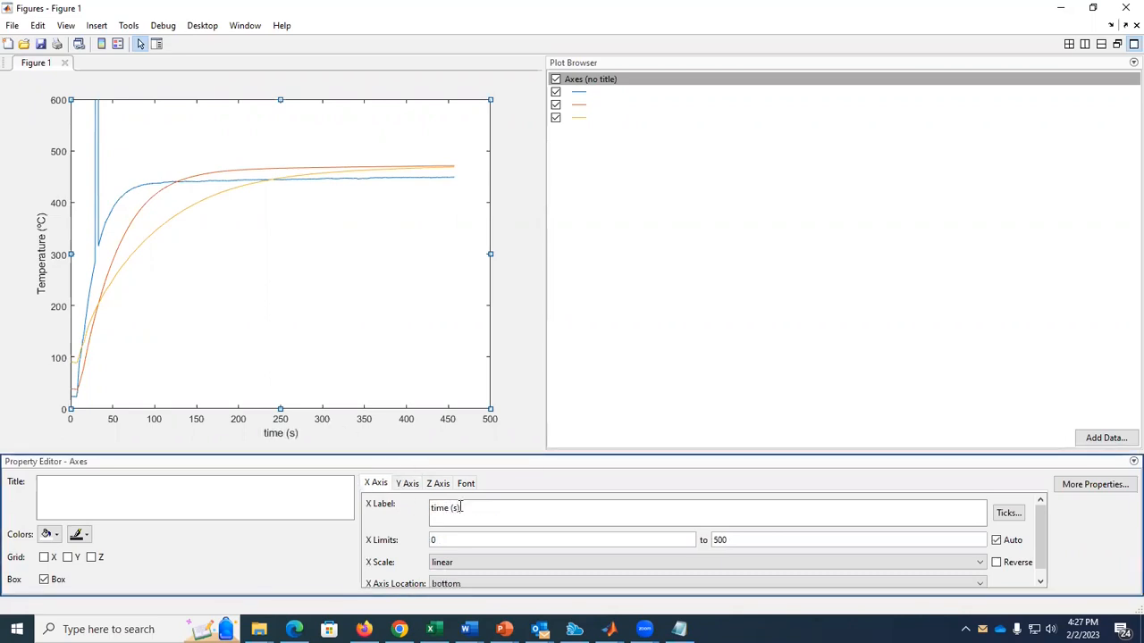
Give the blue, orange and yellow lines the display names Curve 1, Curve 2 and Curve 3.
click(605, 91)
click(166, 483)
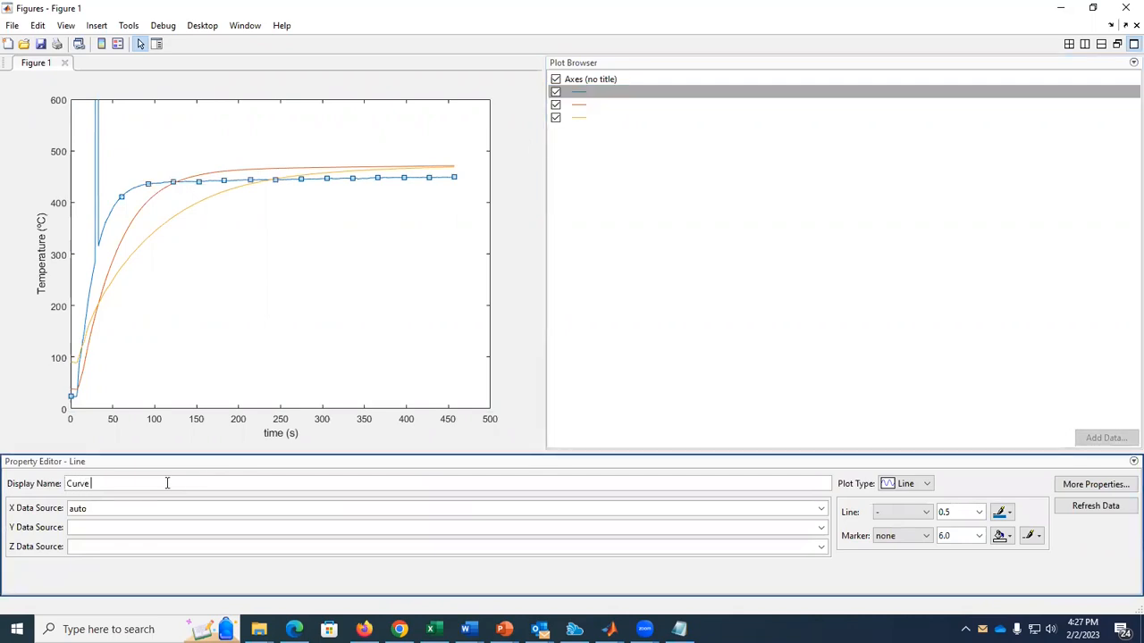
key(ctrl+a)
key(ctrl+c)
click(582, 105)
click(125, 483)
key(ctrl+v)
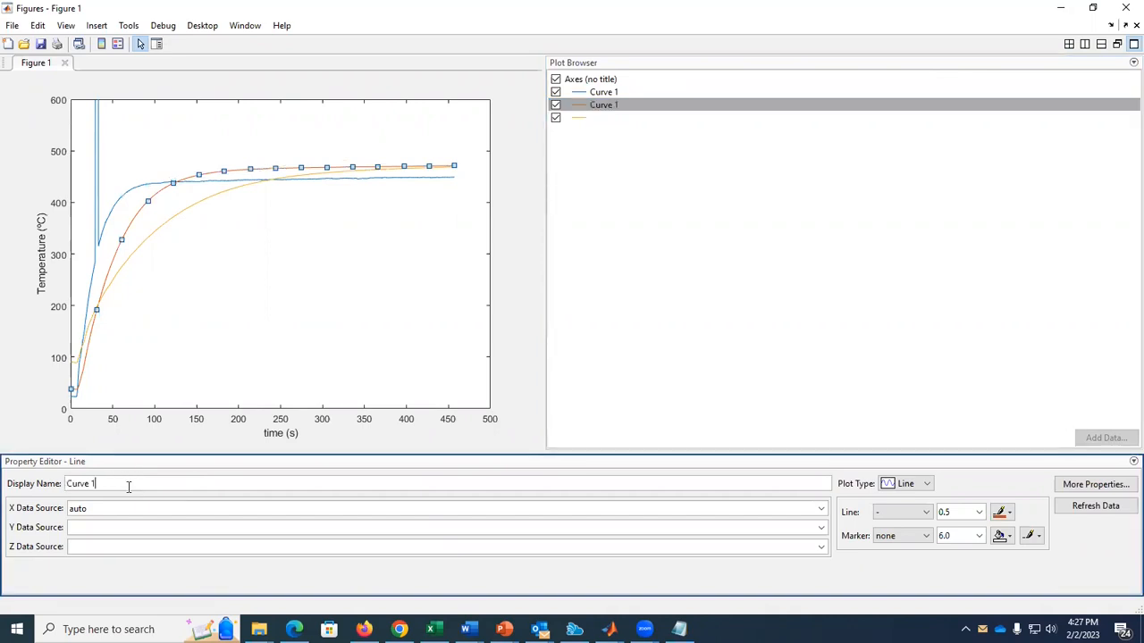
text(2)
click(590, 119)
click(141, 483)
key(ctrl+v)
key(BackSpace)
text(3)
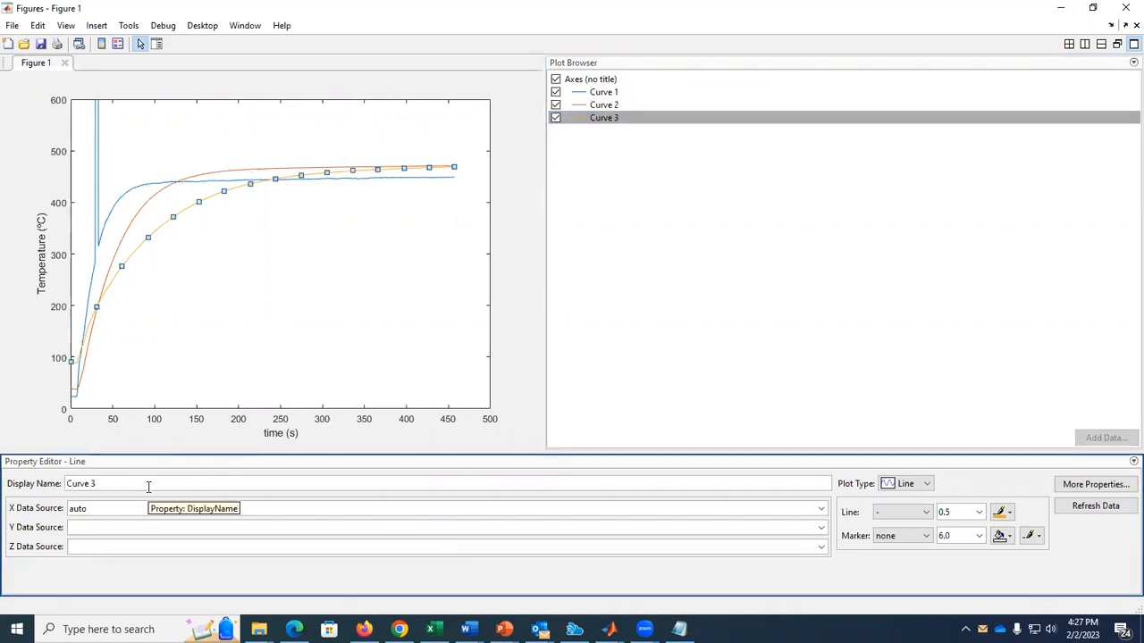
Show the plot legend and place it inside the axes in the lower-right corner.
right_click(383, 271)
click(455, 375)
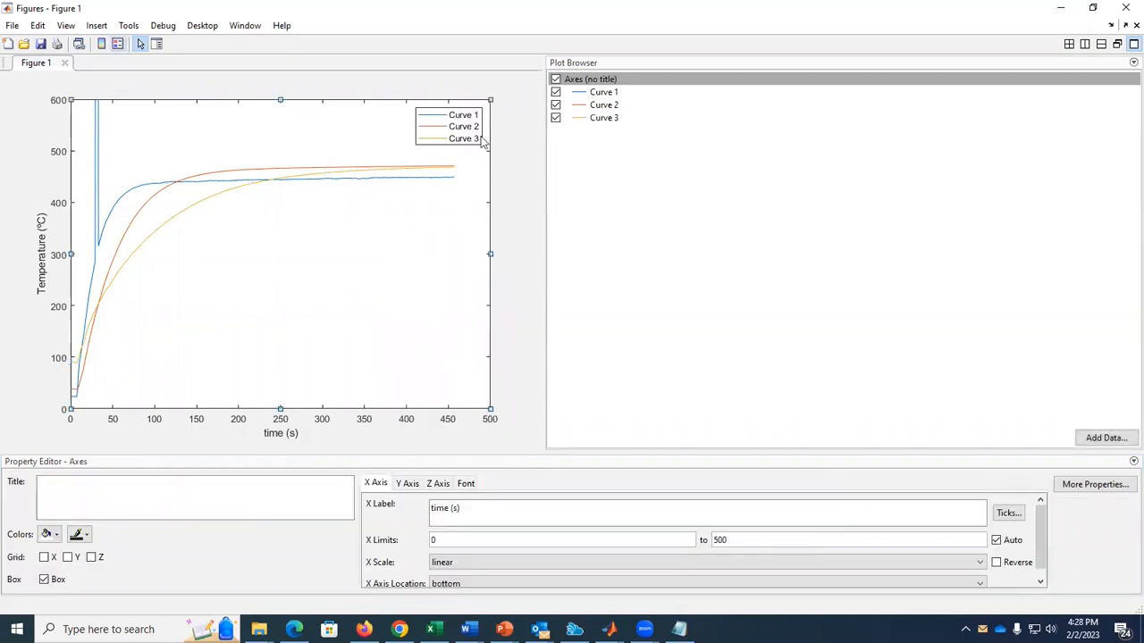
click(482, 143)
click(118, 519)
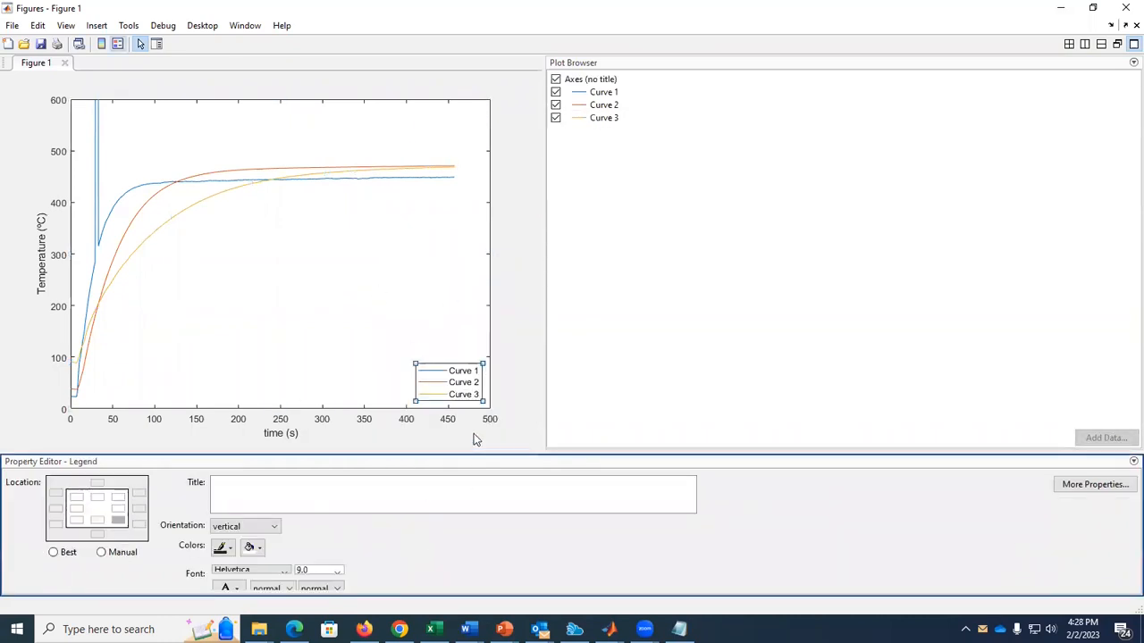
Set the axes font to Times New Roman at size 20.
click(365, 438)
click(467, 483)
click(469, 511)
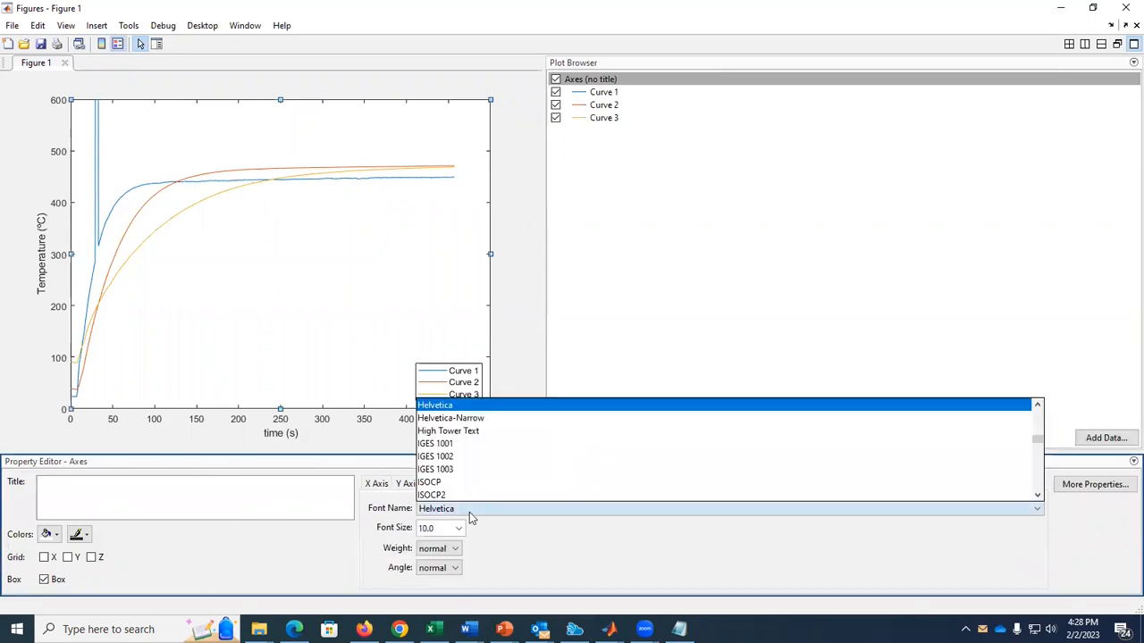
key(t)
key(t)
key(t)
key(t)
key(t)
key(t)
key(Return)
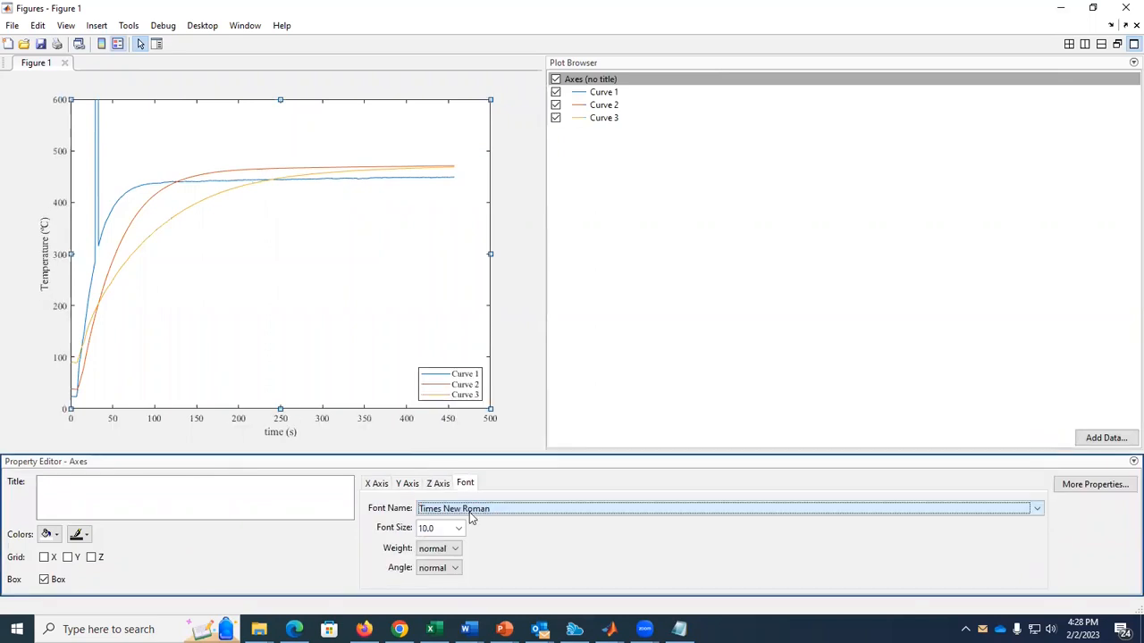
click(453, 528)
click(451, 498)
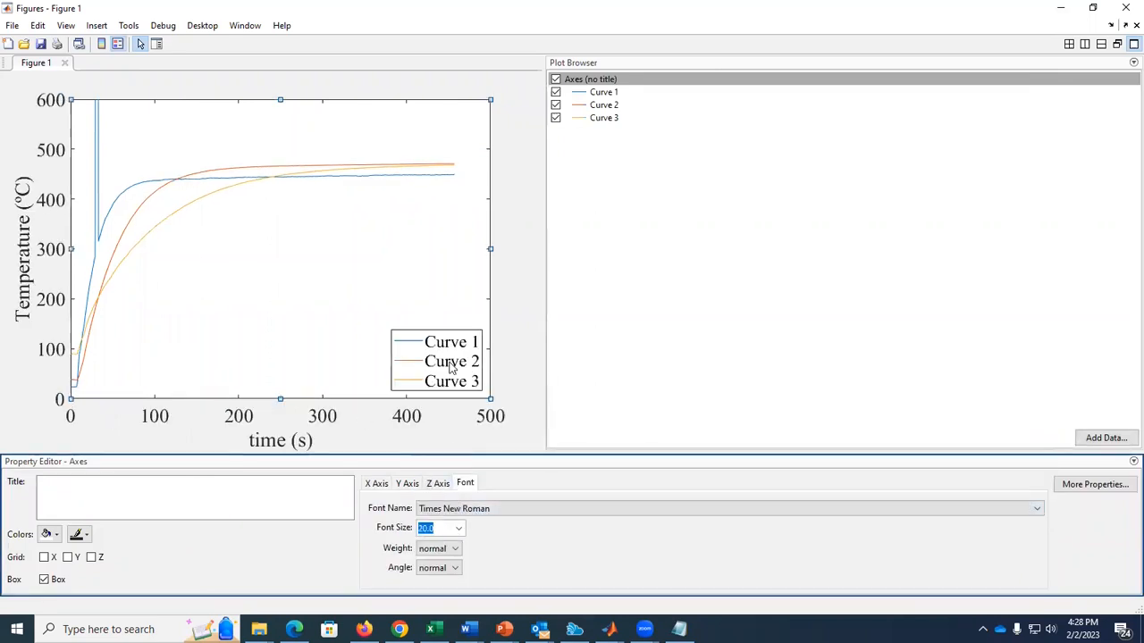
Set the figure's background color to white.
click(506, 339)
click(71, 522)
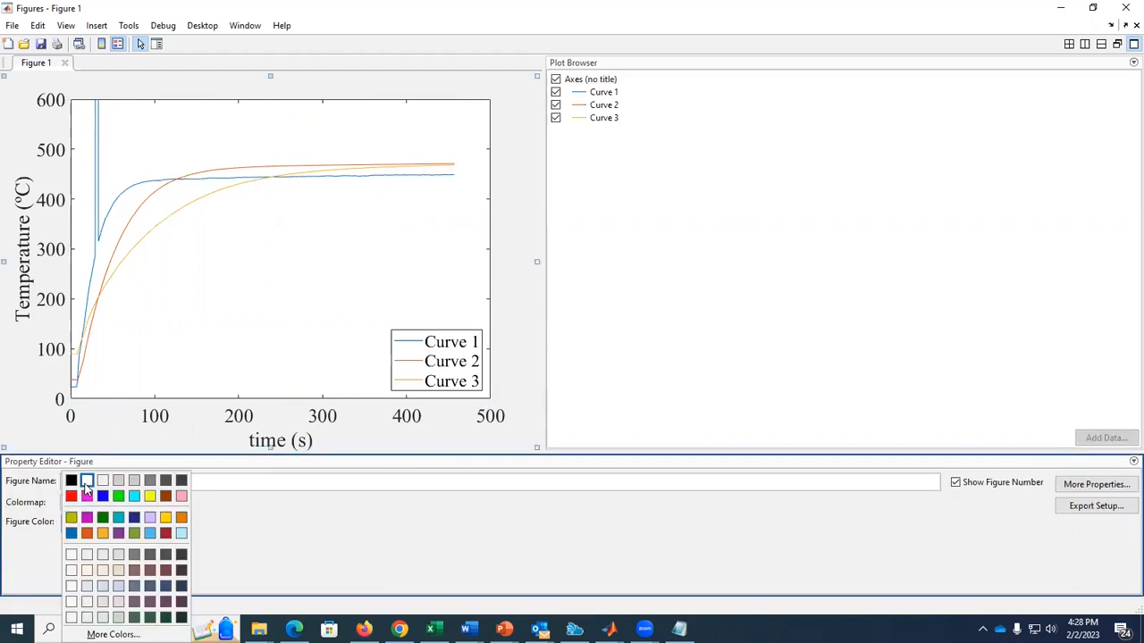
click(87, 482)
Turn on the X and Y grid lines for the axes and deselect the axes.
click(276, 366)
click(68, 558)
click(44, 557)
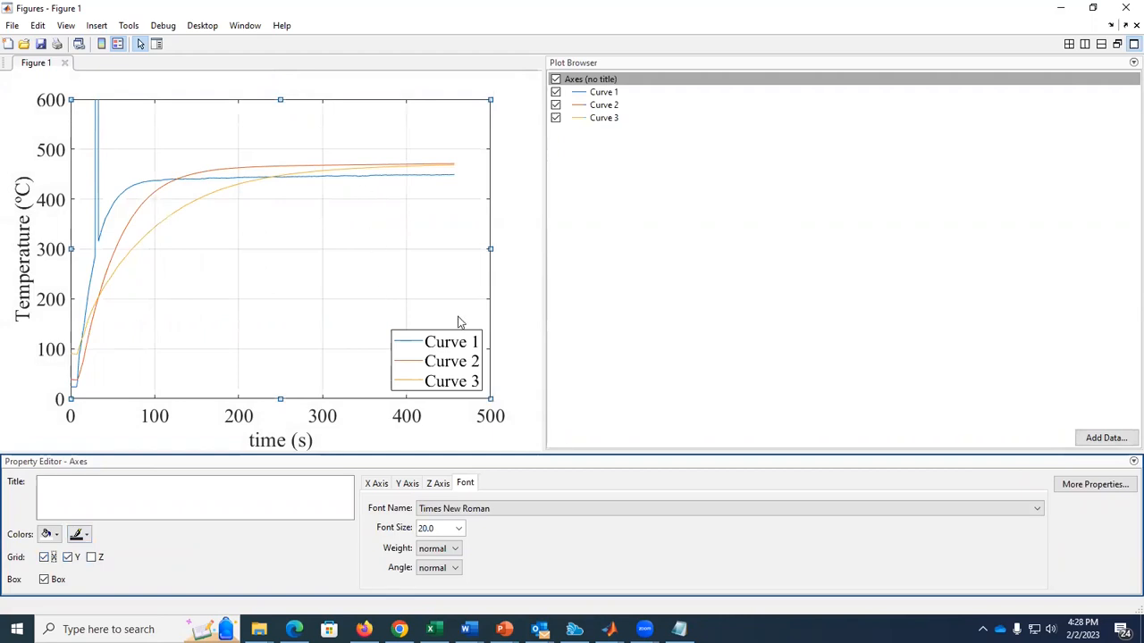
click(460, 359)
click(513, 257)
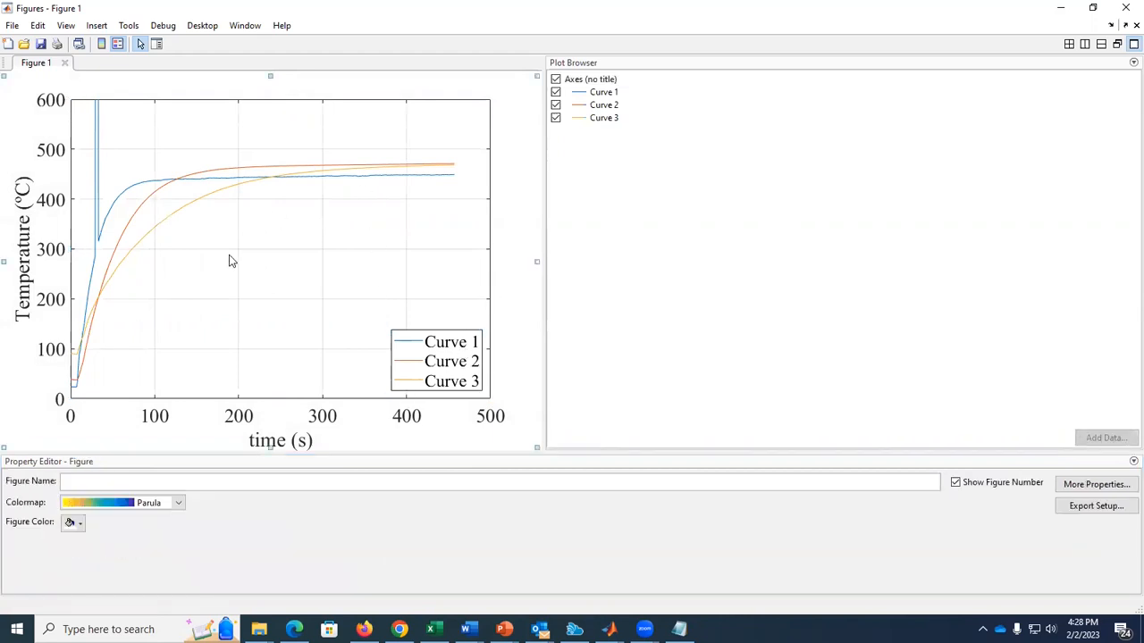
Set the line width of Curve 1, Curve 2 and Curve 3 to 2.0 and deselect them.
drag(616, 98, 649, 223)
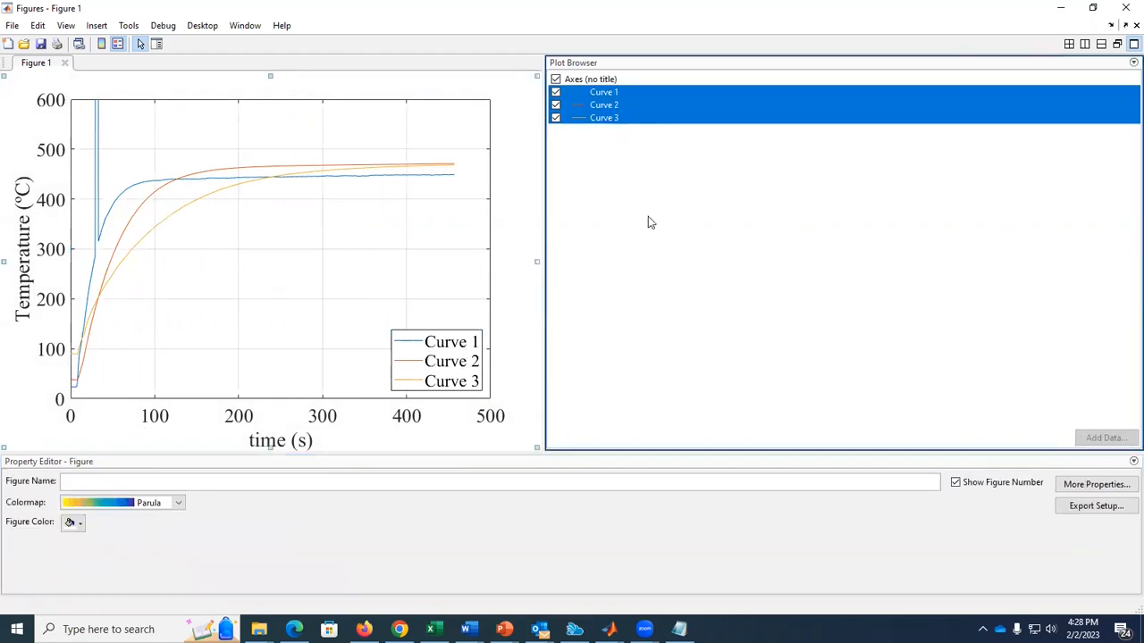
click(978, 511)
click(950, 369)
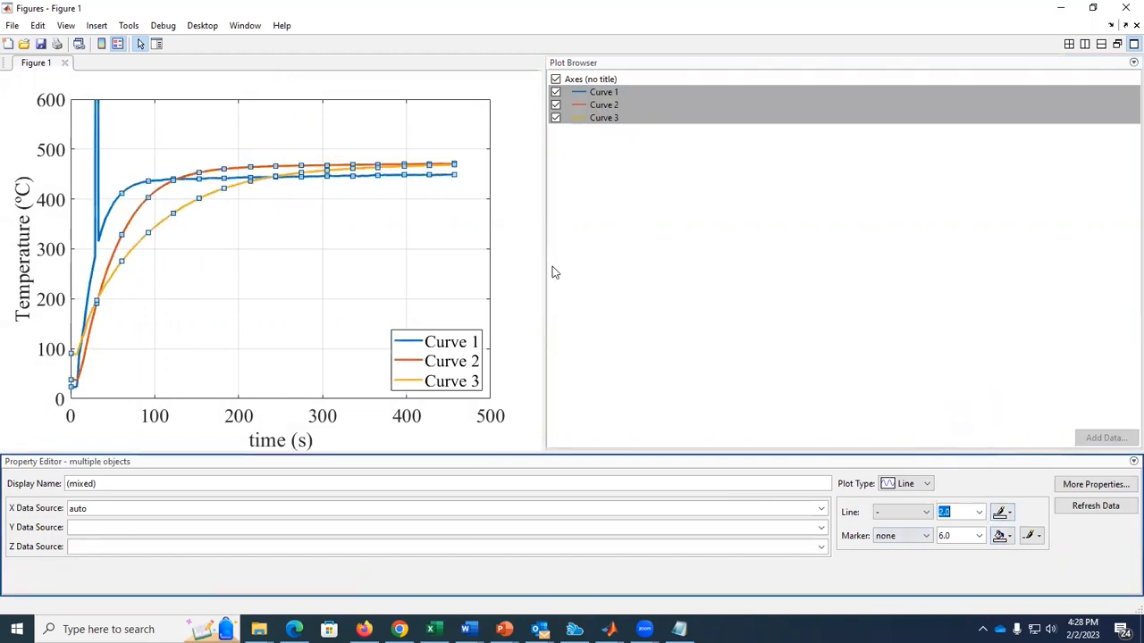
click(531, 263)
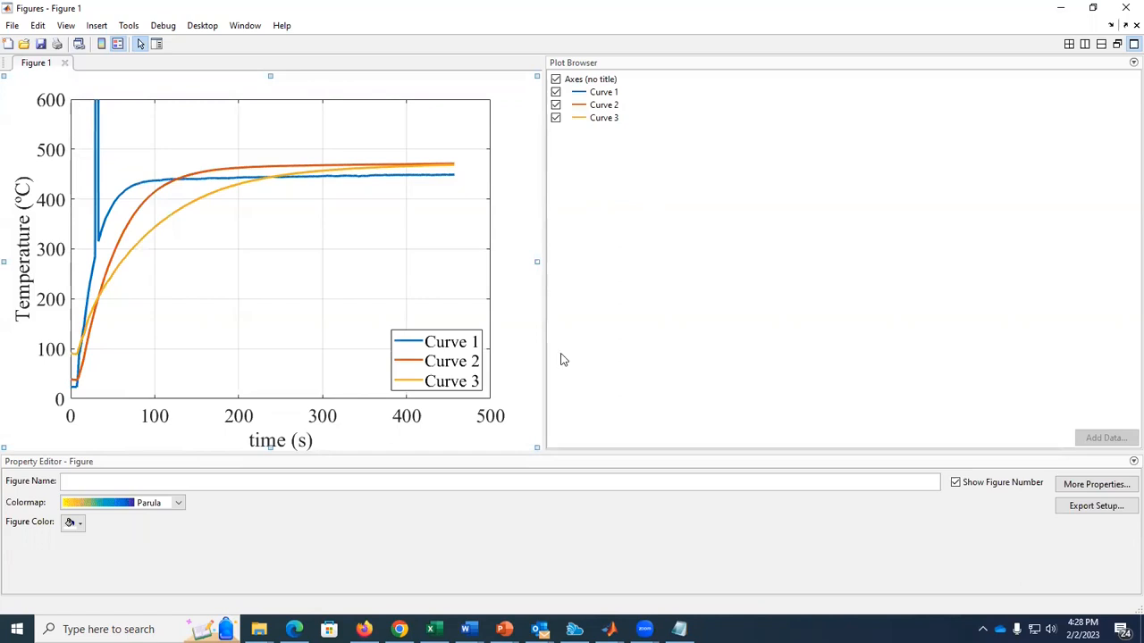
Review the Import Selection options in the group_example.txt import window and minimize that window.
key(alt+Tab)
key(alt+Tab)
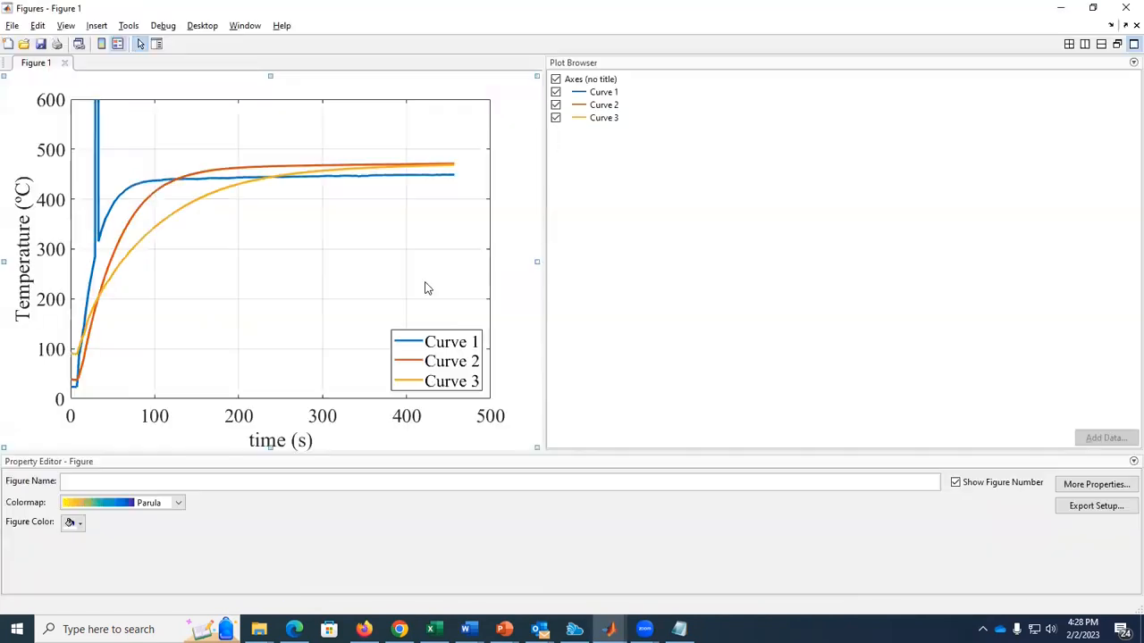
key(alt+Tab)
key(alt+Tab)
key(alt+Tab)
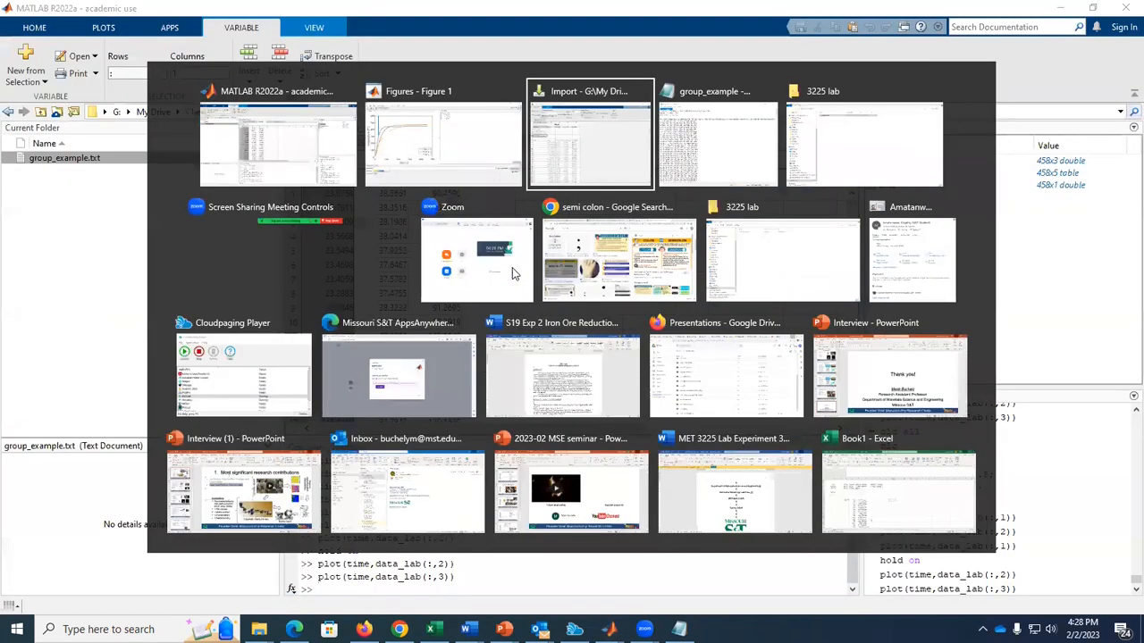
click(571, 165)
click(570, 136)
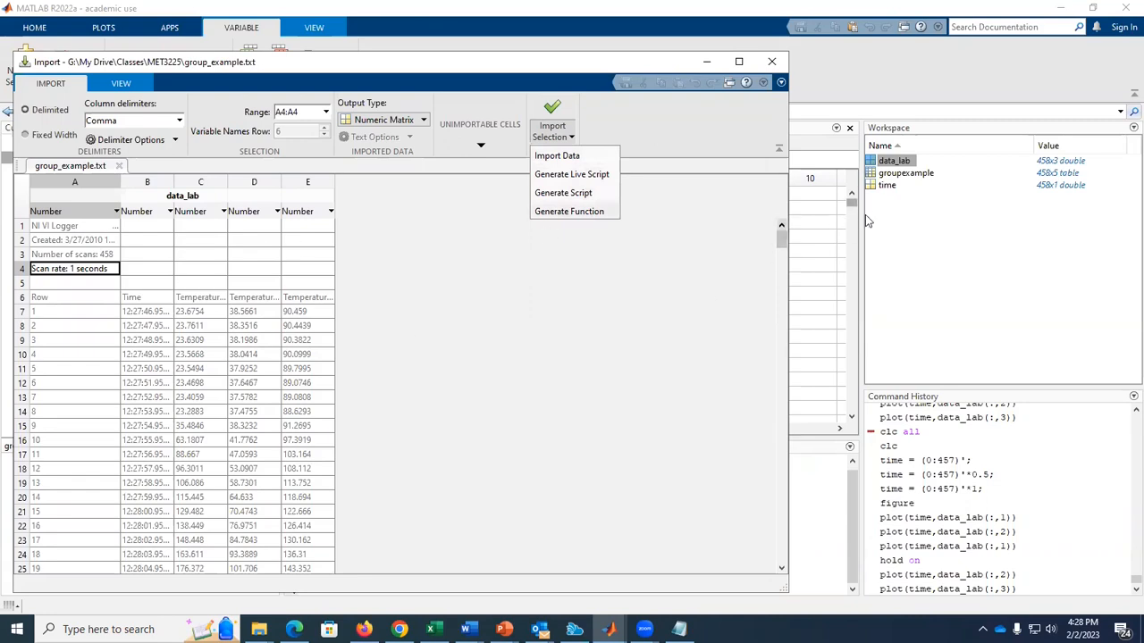
click(714, 240)
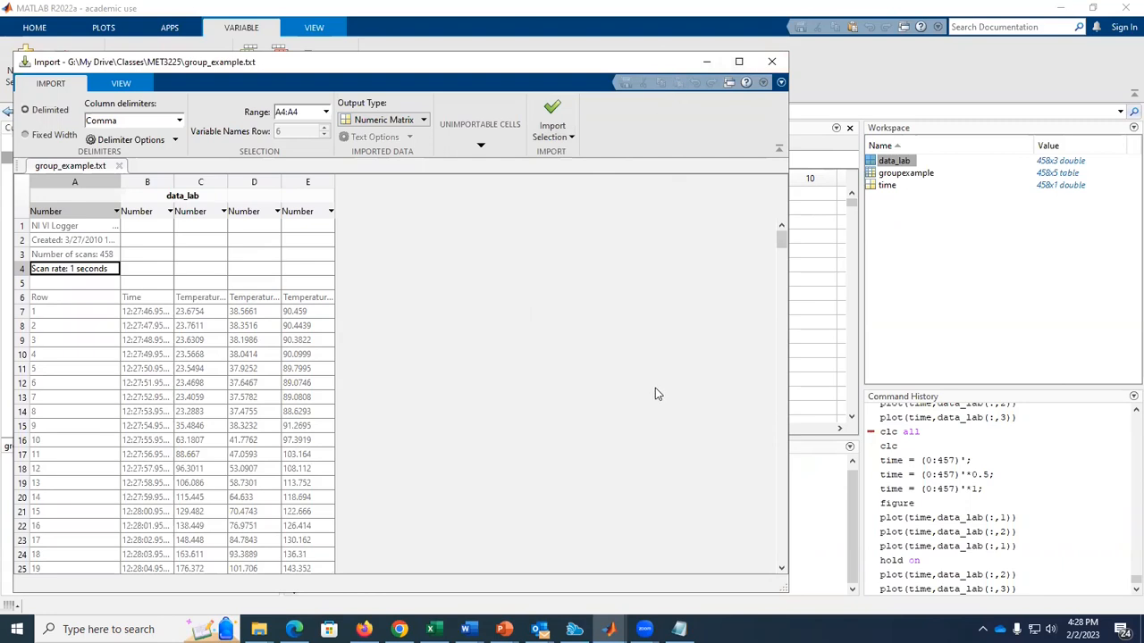
click(708, 62)
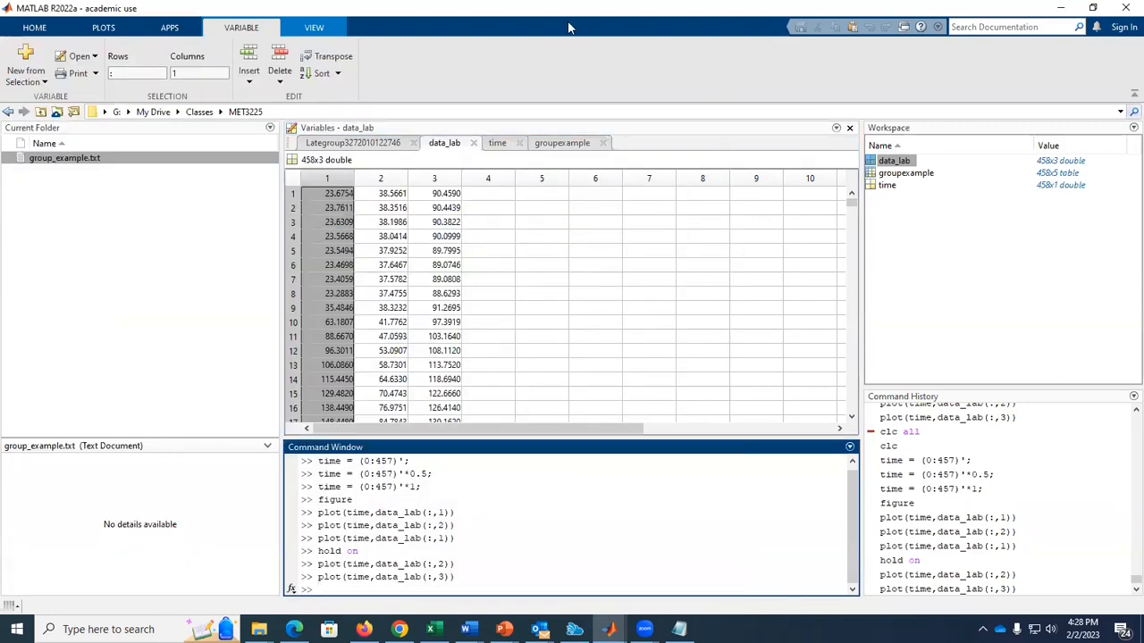